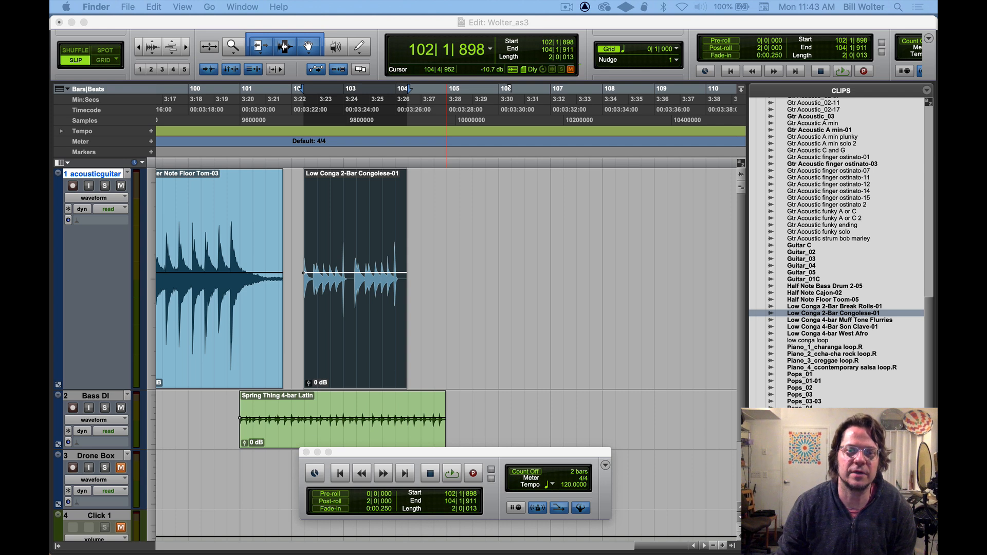
# Examine the available AudioSuite effect categories, including the EQ, Delay, Noise Reduction and Reverb plug-ins
pyautogui.click(291, 28)
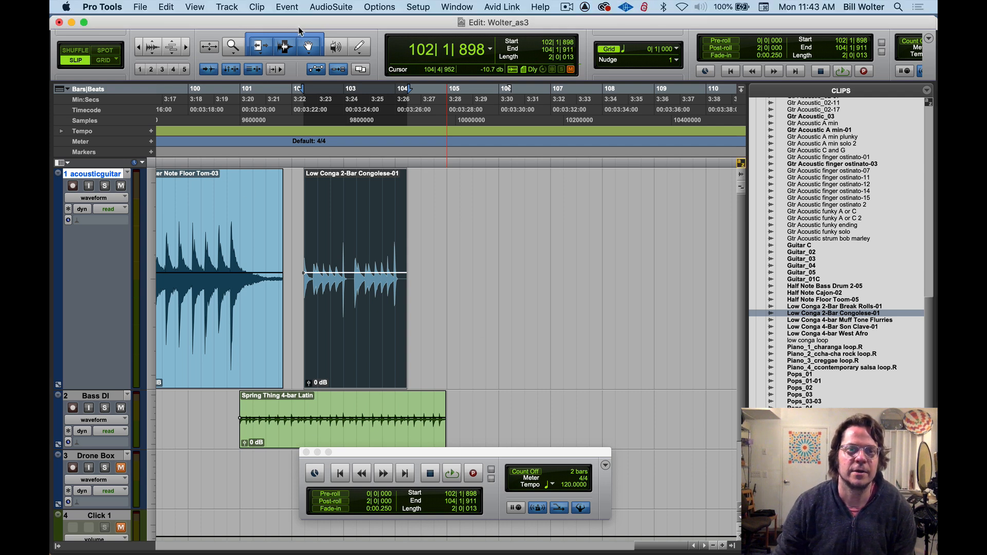
pyautogui.click(320, 8)
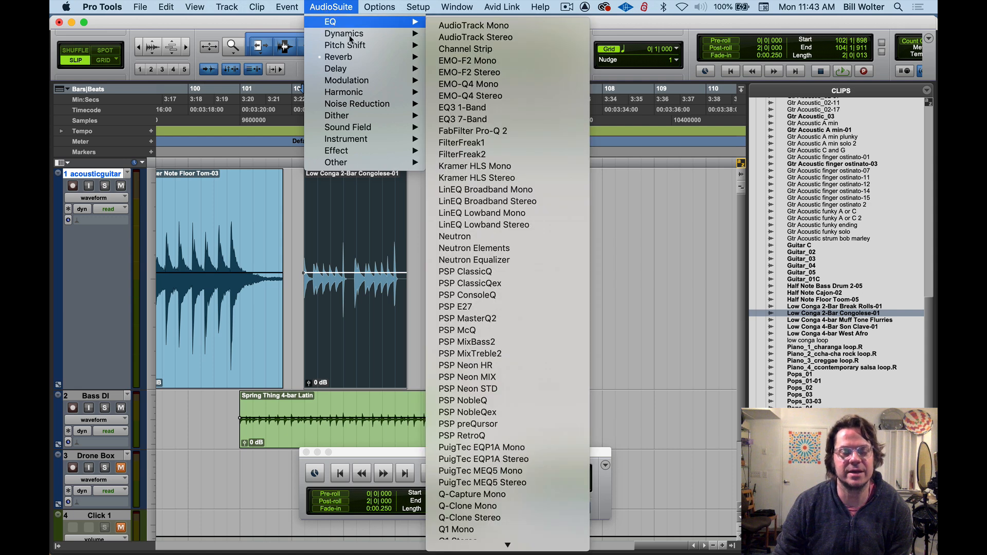
pyautogui.moveTo(357, 72)
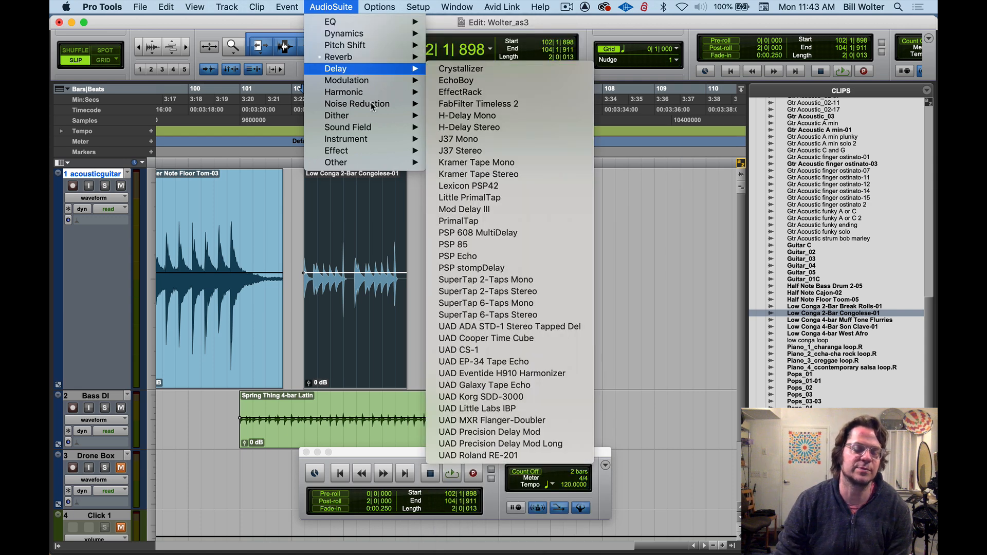
pyautogui.moveTo(372, 104)
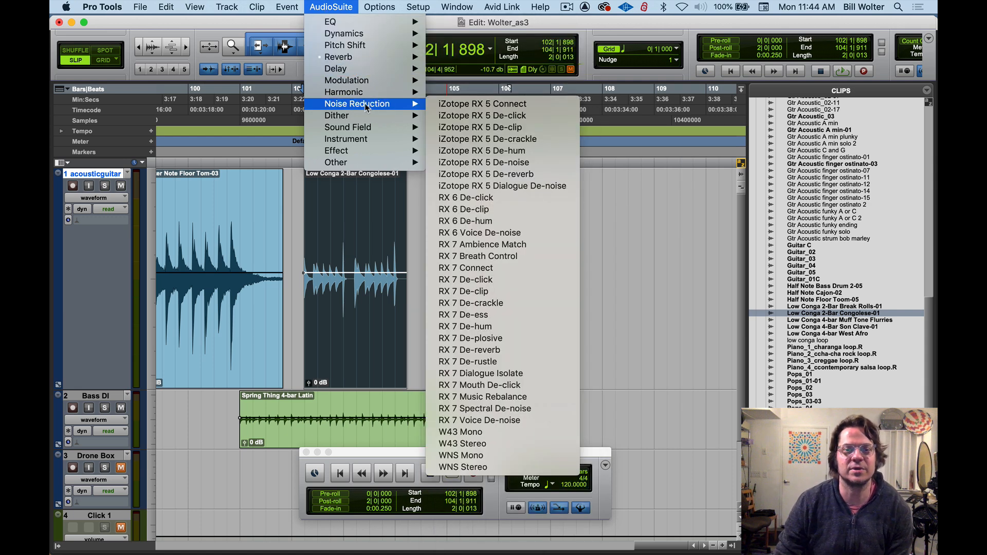
pyautogui.click(429, 250)
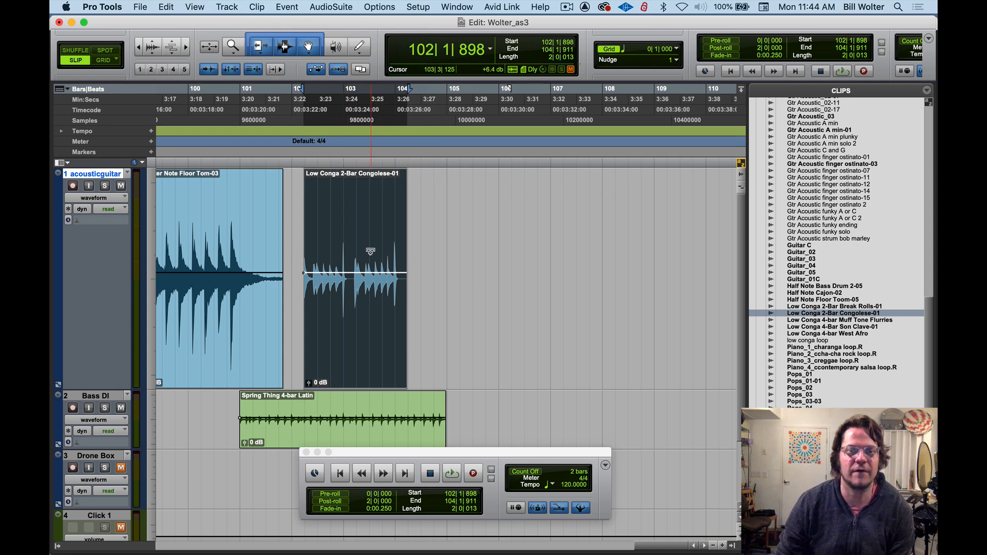
pyautogui.click(319, 7)
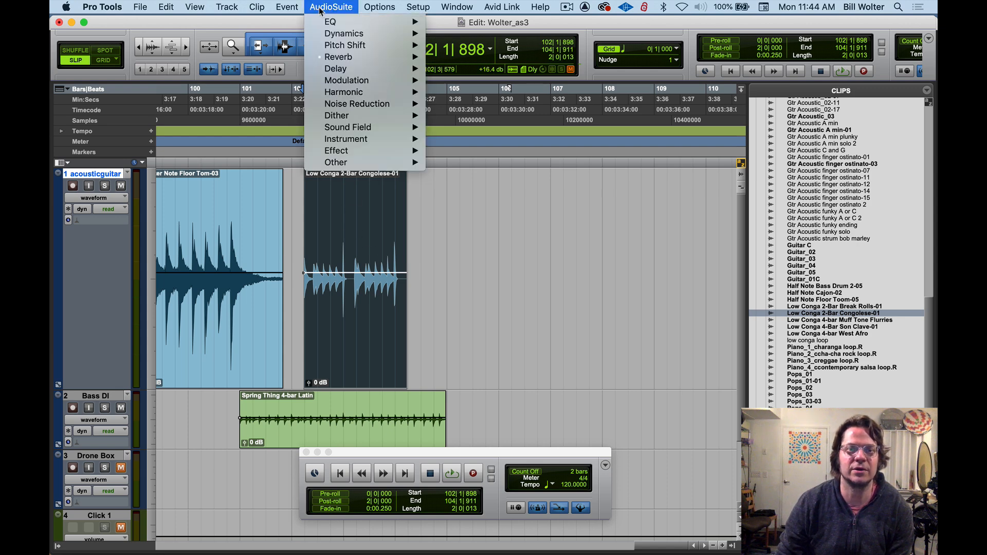
pyautogui.moveTo(340, 67)
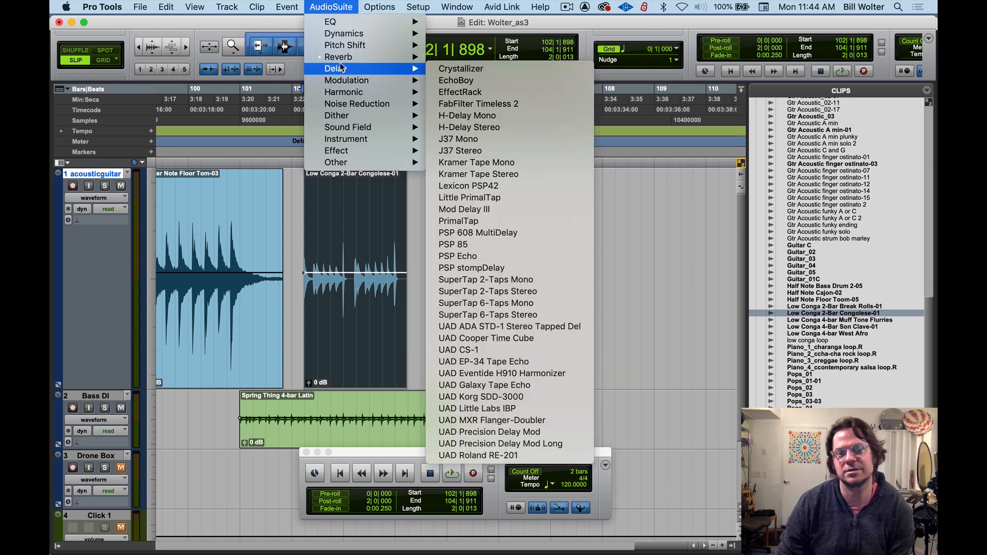
pyautogui.click(417, 198)
# Play back the selected Low Conga clip together with the bass loop and stop playback
pyautogui.press('space')
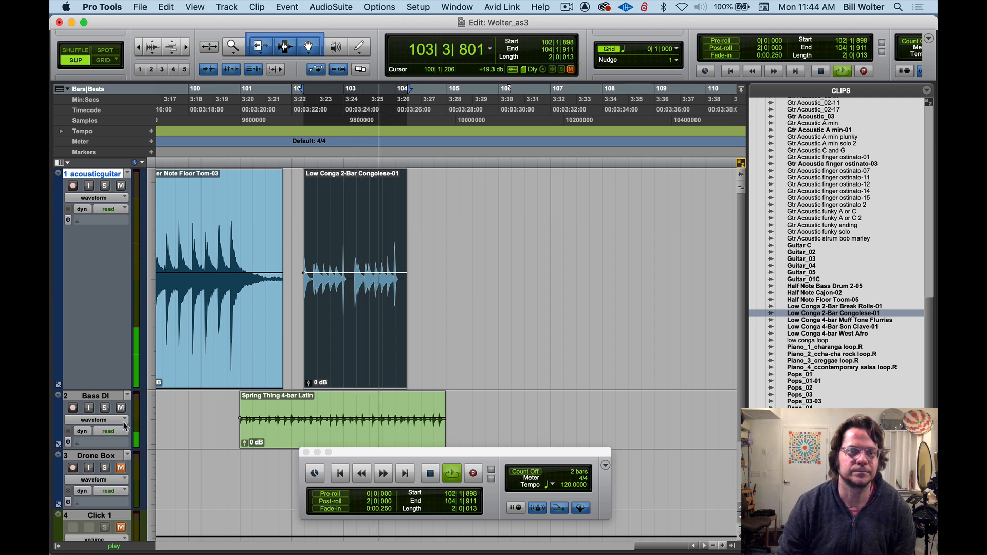
pyautogui.press('space')
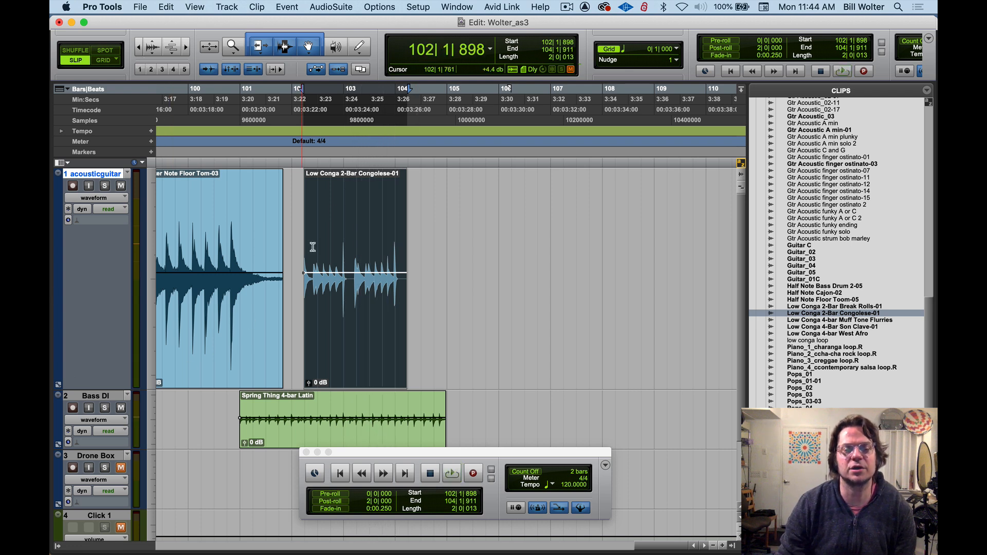
pyautogui.click(319, 7)
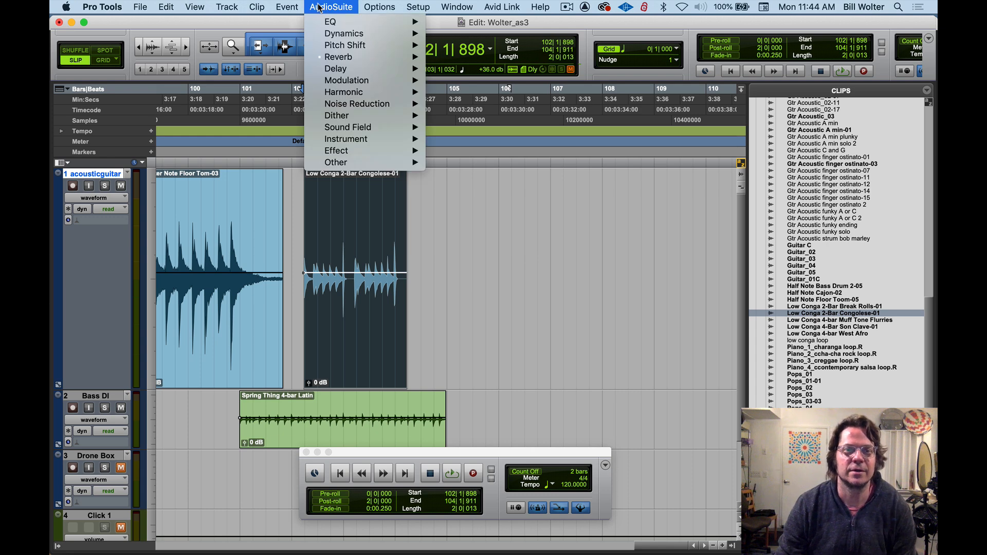
pyautogui.click(320, 7)
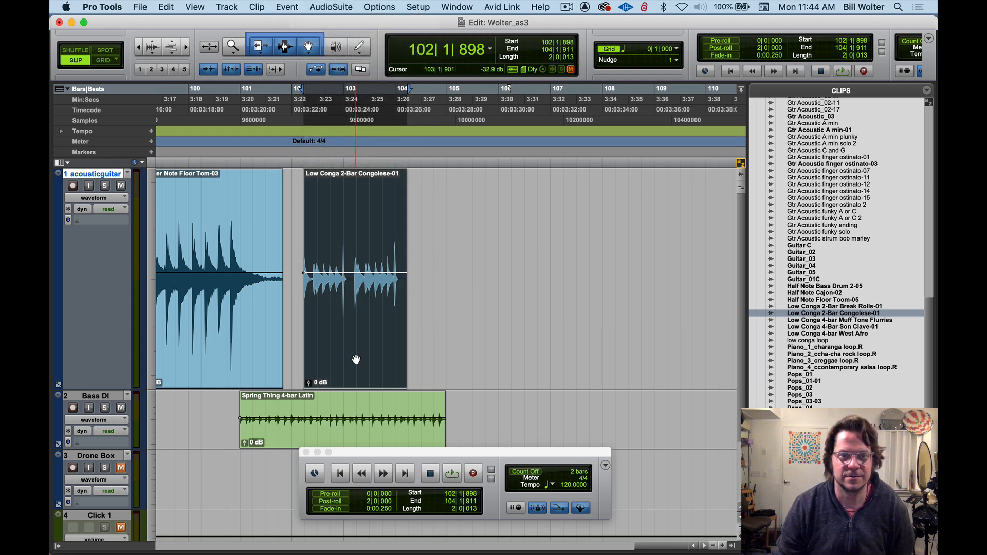
# Duplicate the Low Conga clip on the acousticguitar track and snap the pair back to back at bars 102 and 104 in Grid mode
pyautogui.moveTo(354, 356); pyautogui.dragTo(484, 349)
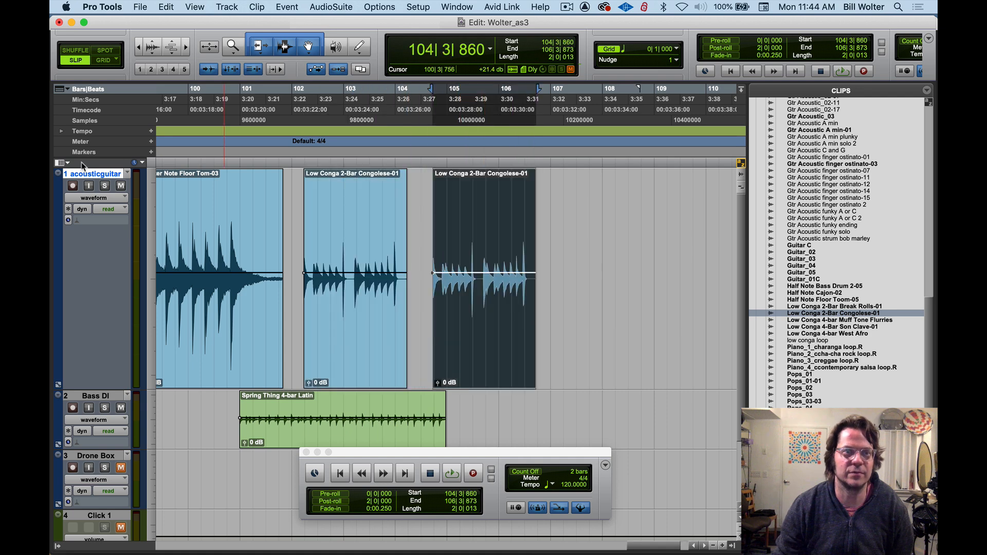
pyautogui.click(97, 64)
pyautogui.moveTo(320, 356); pyautogui.dragTo(311, 349)
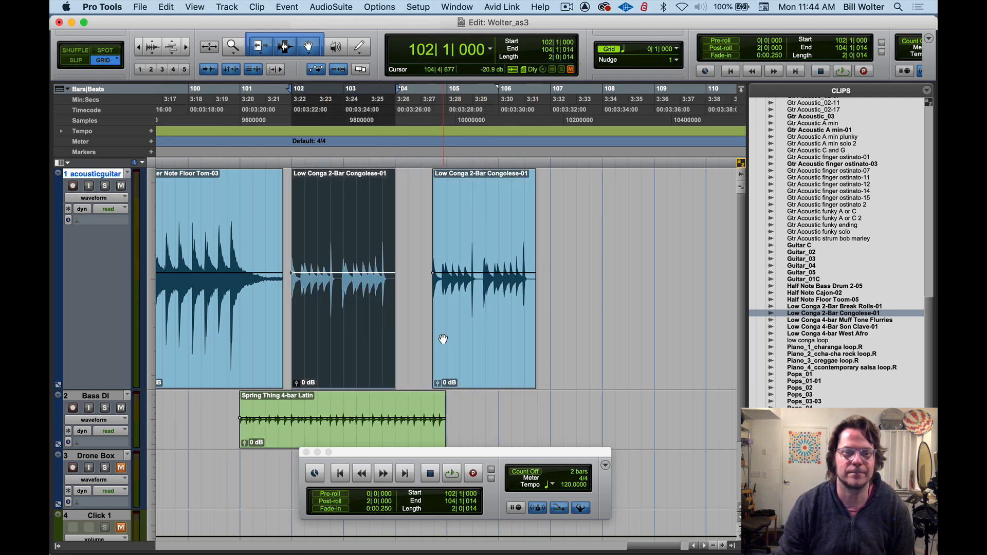
pyautogui.moveTo(443, 339); pyautogui.dragTo(406, 346)
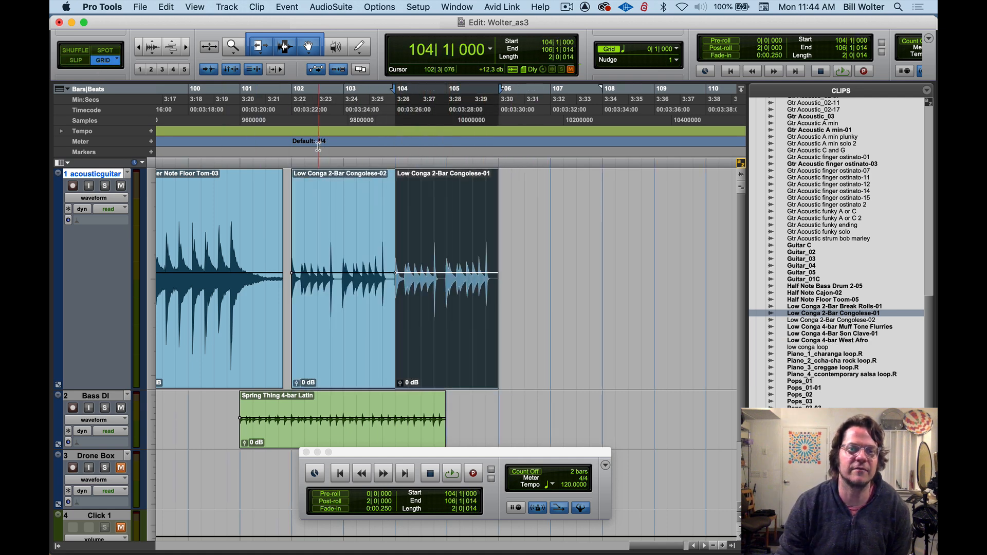
# Play from bar 102 and duplicate the Spring Thing 4-bar Latin clip on the Bass DI track during playback
pyautogui.click(291, 163)
pyautogui.press('space')
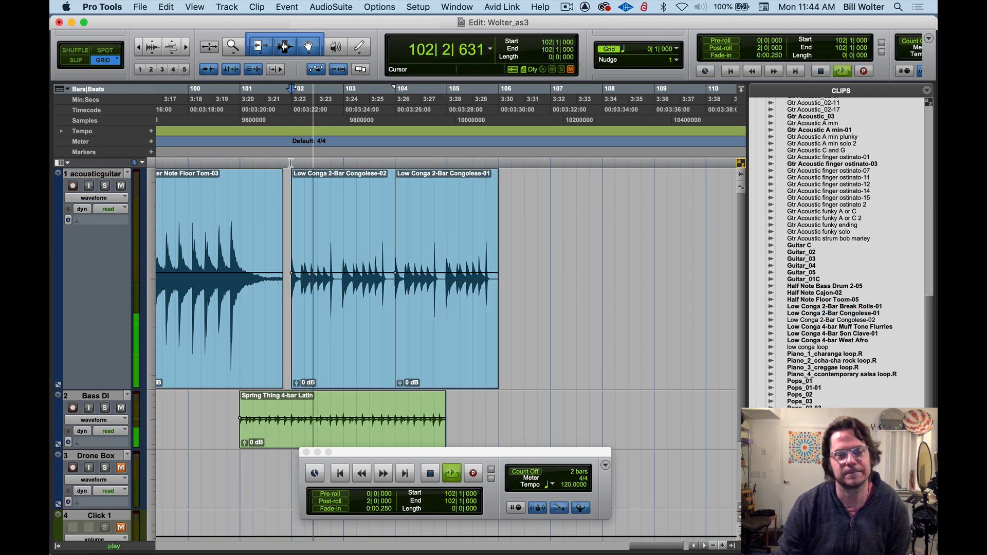
pyautogui.click(361, 432)
pyautogui.press('super+d')
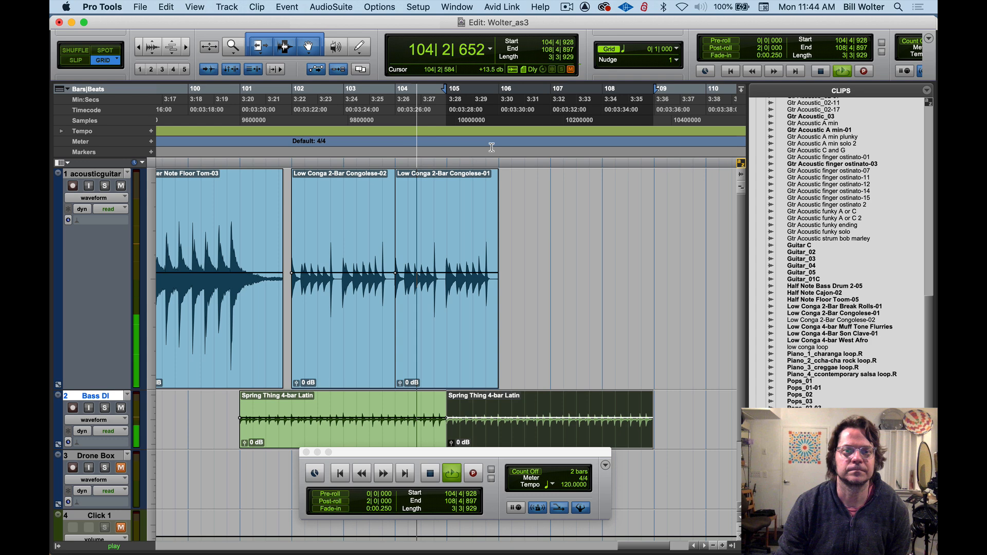
pyautogui.press('space')
# Select the second Low Conga clip, at bar 104 on the acousticguitar track
pyautogui.click(436, 337)
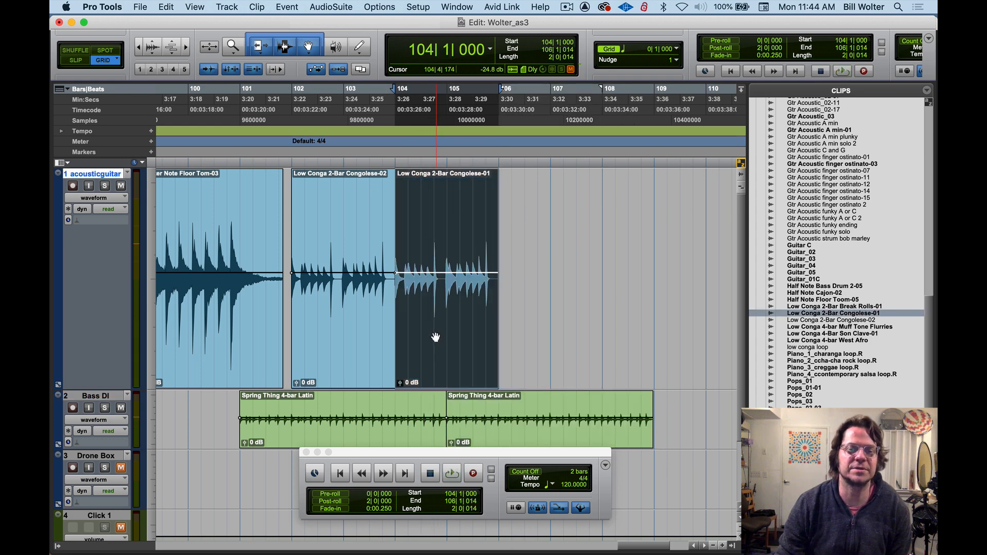
pyautogui.click(328, 8)
pyautogui.click(595, 244)
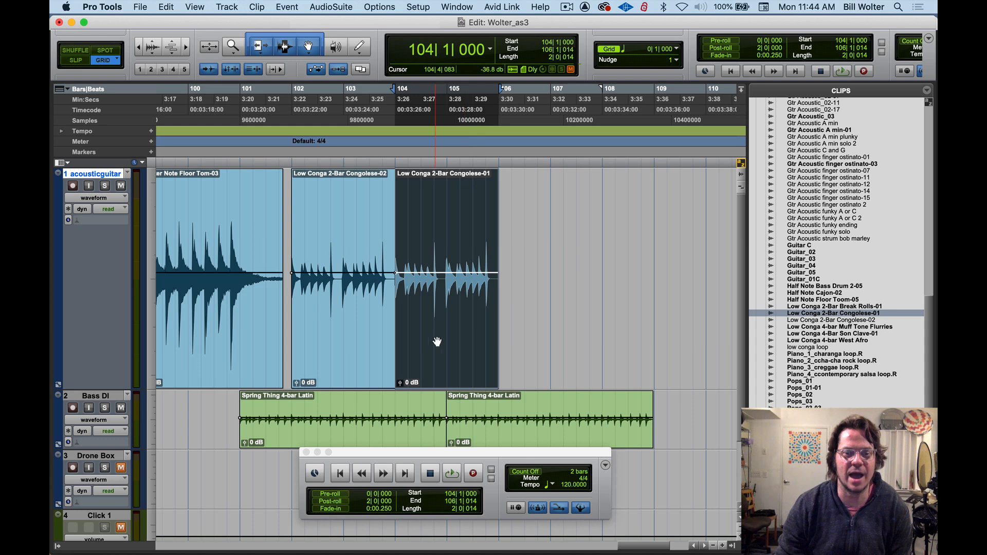
pyautogui.moveTo(445, 229); pyautogui.dragTo(496, 247)
pyautogui.click(518, 346)
pyautogui.click(457, 359)
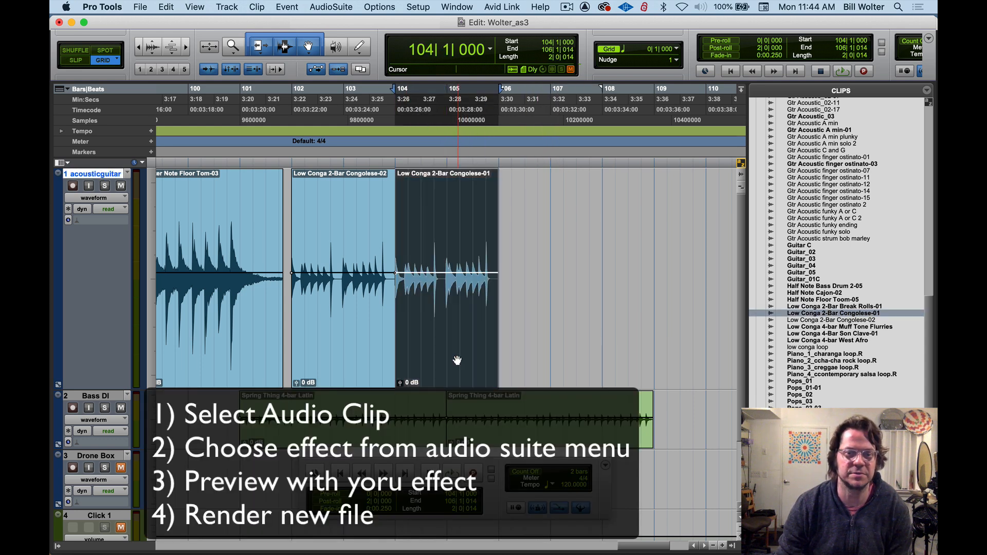
# Open the SansAmp PSA-1 harmonic effect from AudioSuite and move its window to the lower part of the clips
pyautogui.click(325, 7)
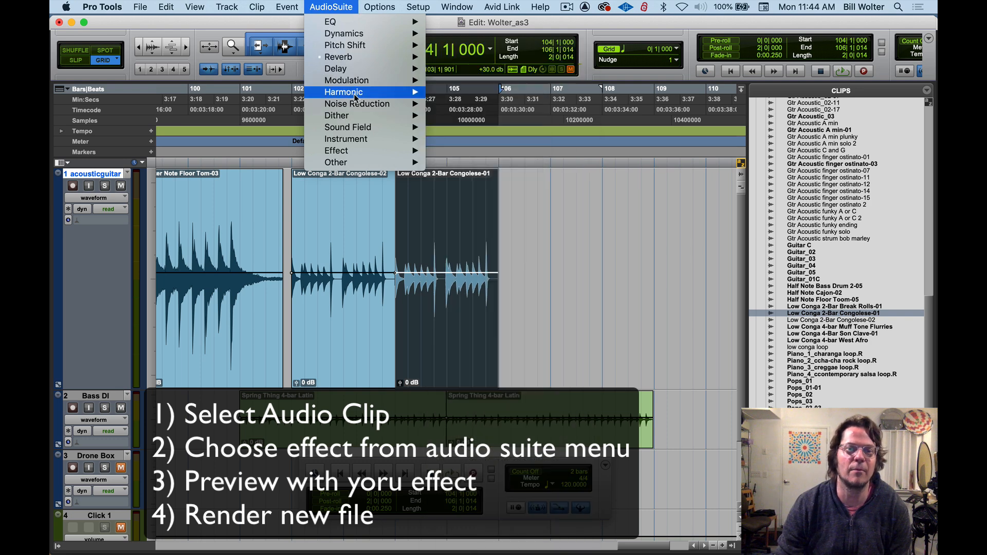
pyautogui.moveTo(354, 95)
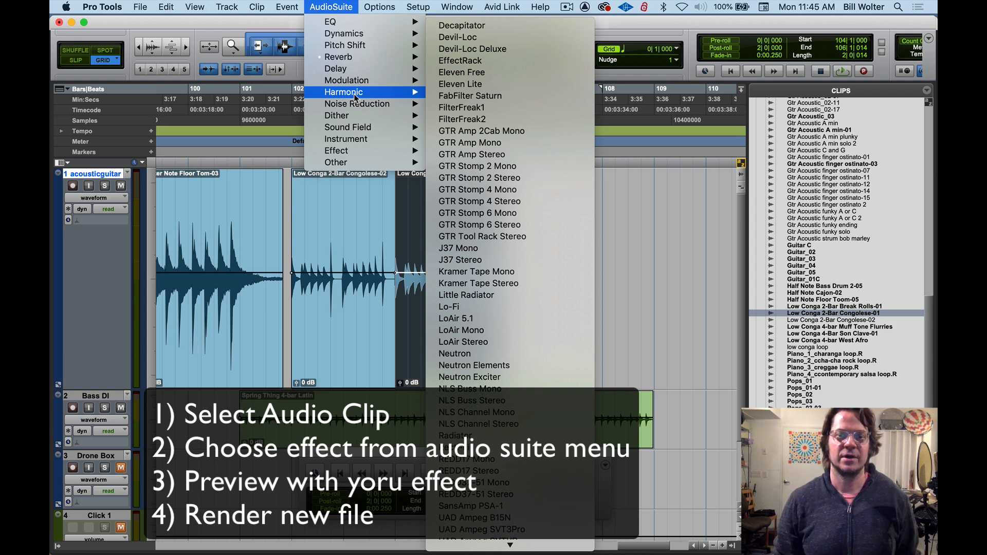
pyautogui.scroll(-15, 517, 411)
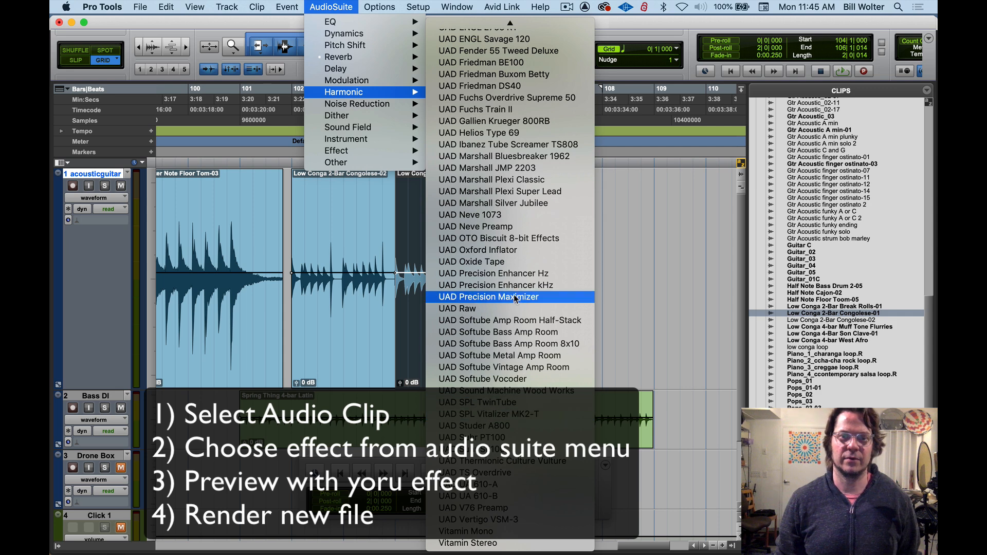
pyautogui.scroll(10, 514, 293)
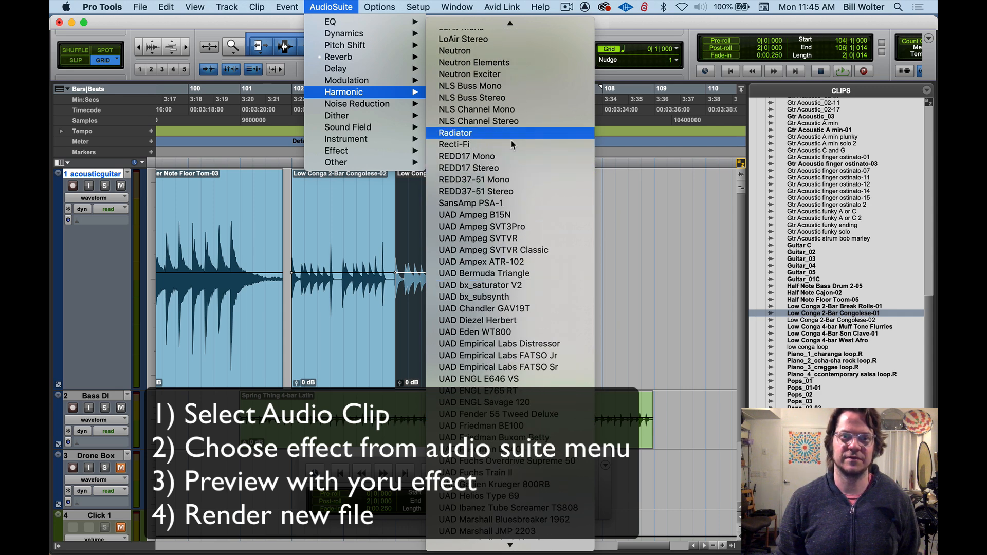
pyautogui.click(523, 187)
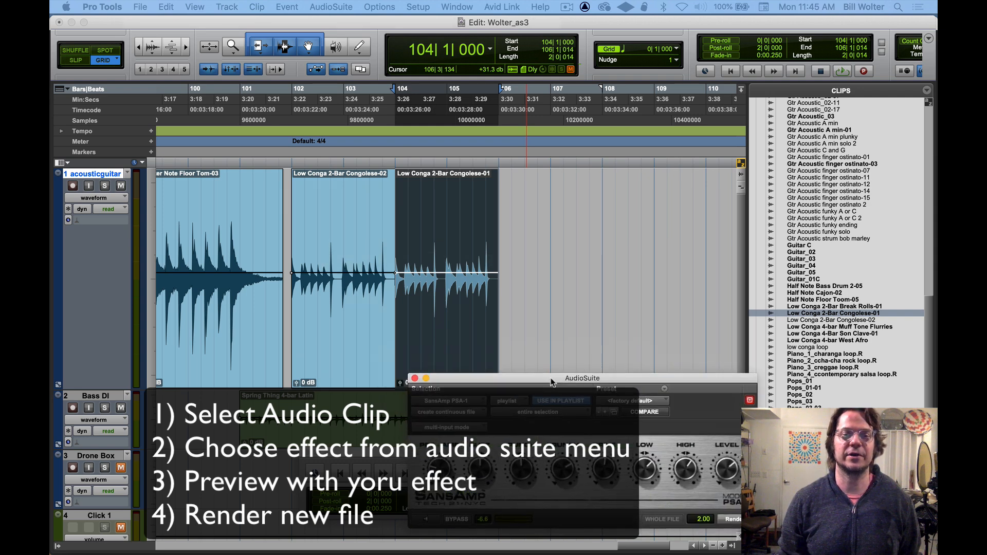
pyautogui.moveTo(554, 217); pyautogui.dragTo(528, 211)
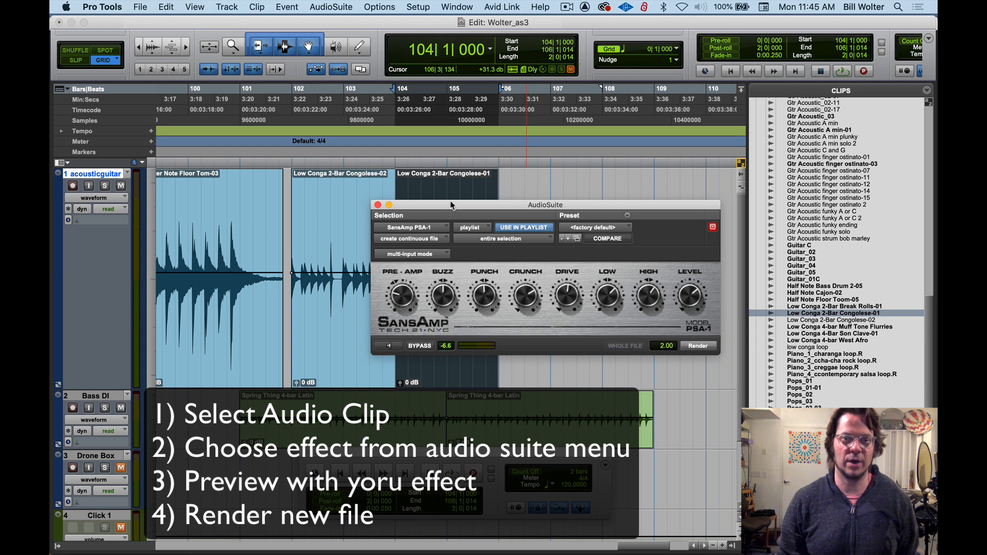
pyautogui.moveTo(451, 205); pyautogui.dragTo(386, 302)
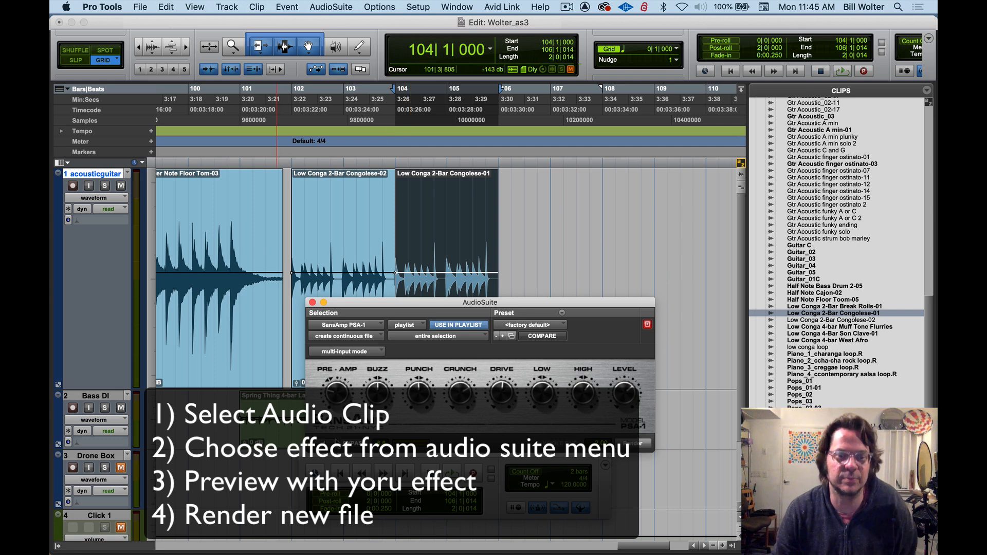
# Preview the effect on the clip, trying the Fuzz and Clean 5 presets and settling on Bright Fuzz
pyautogui.click(324, 443)
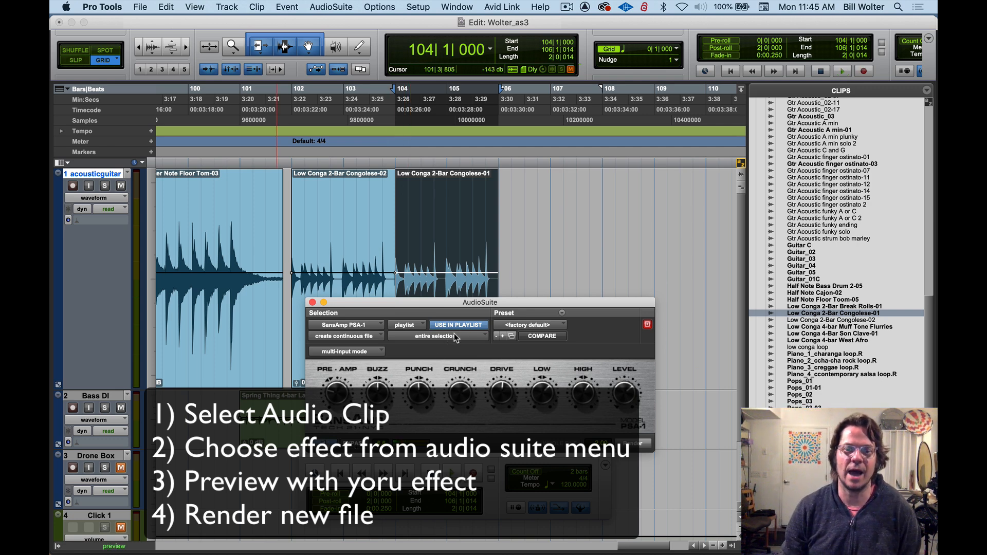
pyautogui.click(521, 325)
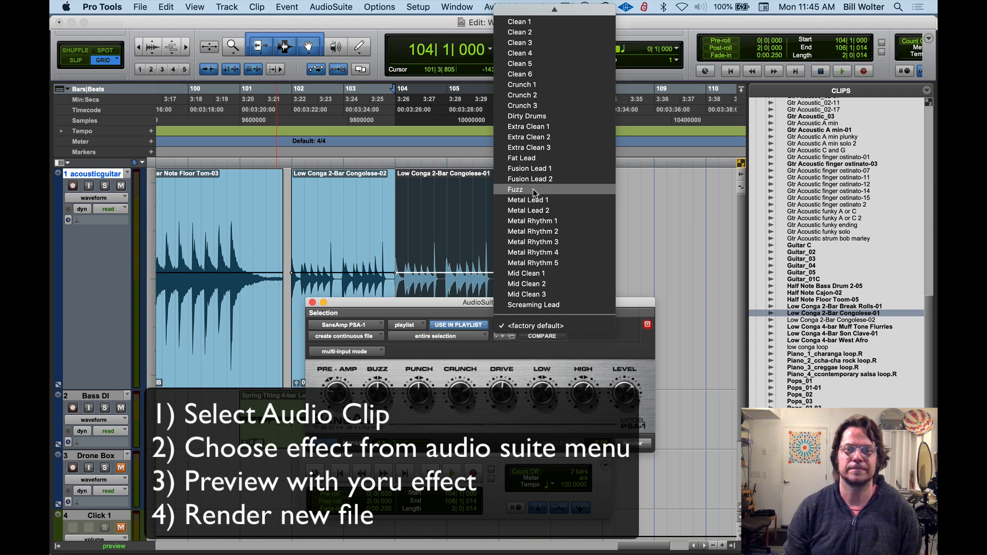
pyautogui.click(535, 192)
pyautogui.click(538, 327)
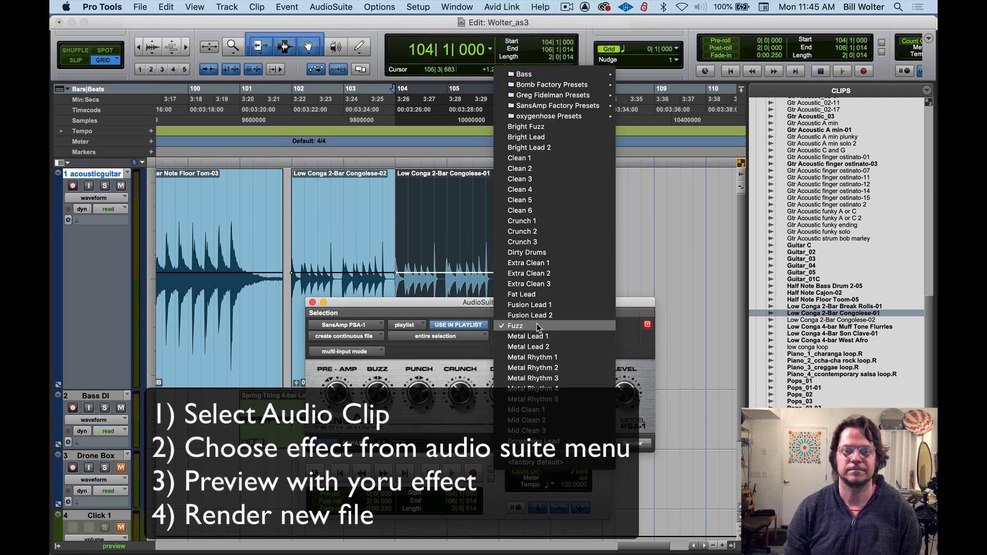
pyautogui.click(548, 205)
pyautogui.click(534, 324)
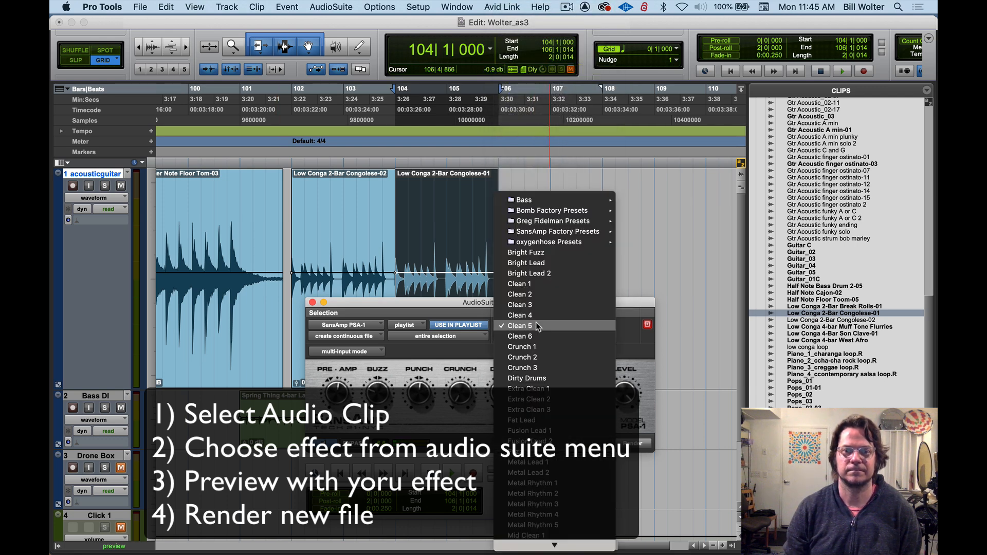
pyautogui.click(541, 265)
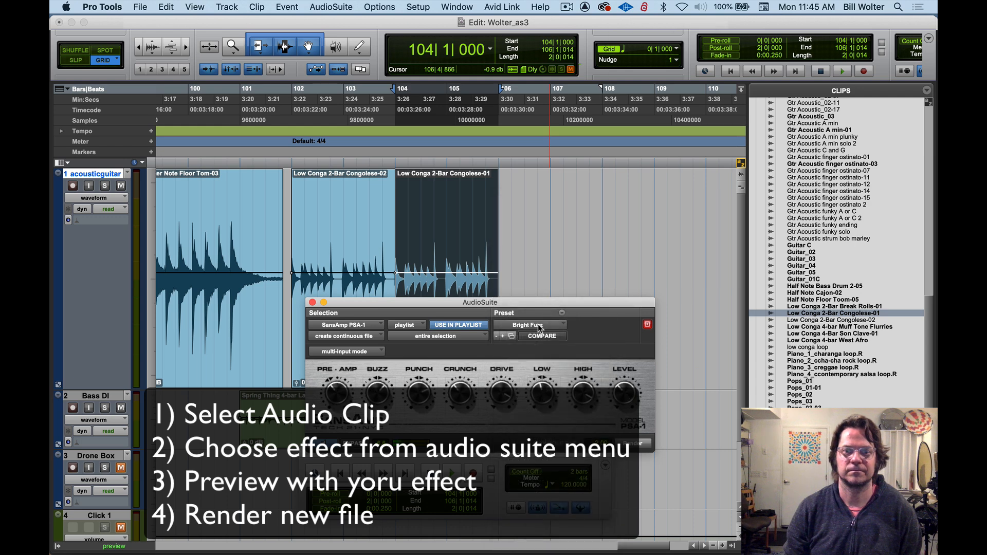
# Render the SansAmp effect onto the selected clip and play back from bar 103 beat 2 to hear the result
pyautogui.click(637, 444)
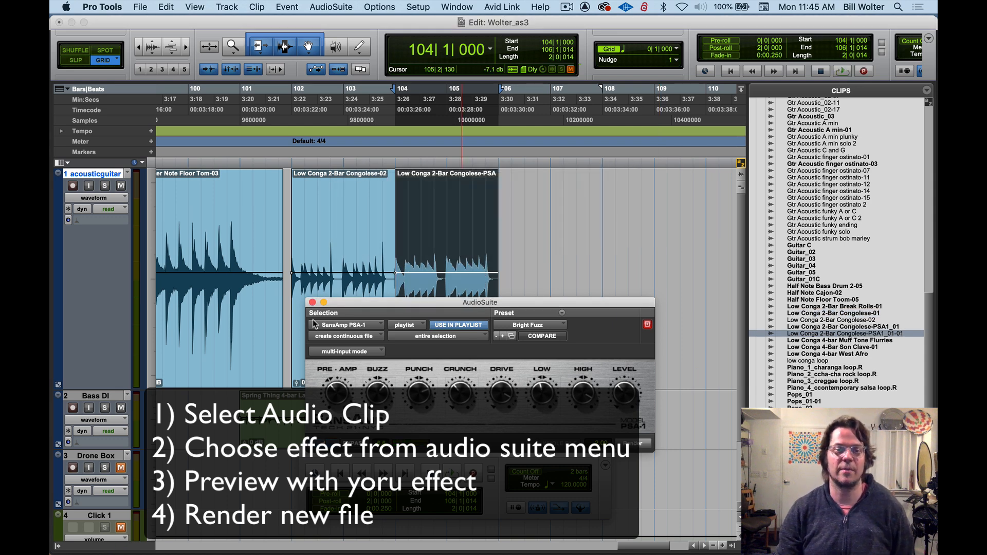
pyautogui.click(312, 303)
pyautogui.click(355, 146)
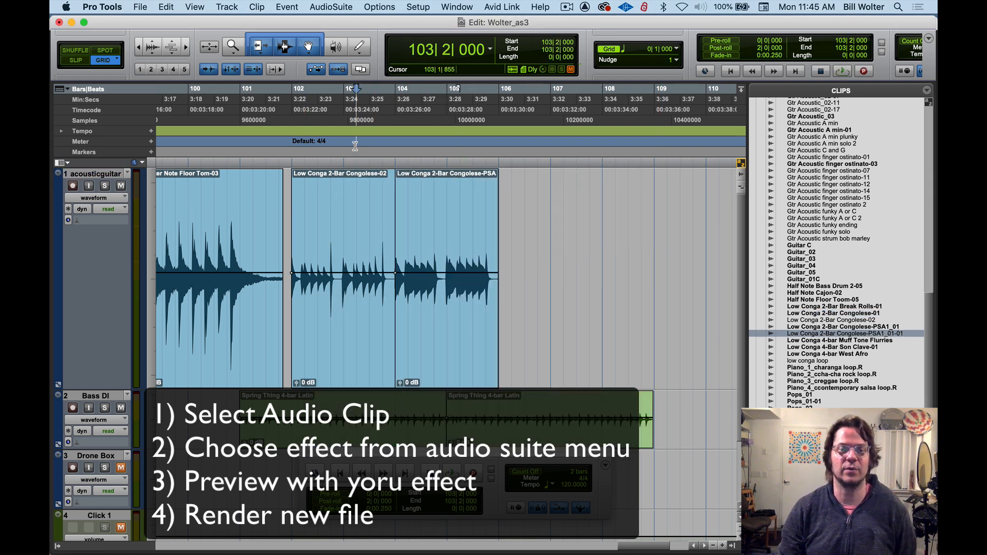
pyautogui.press('space')
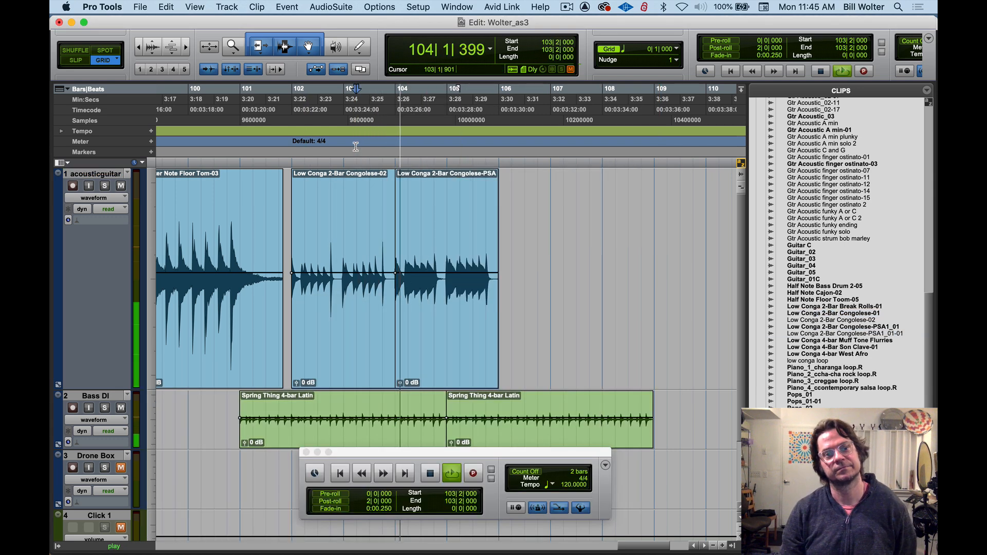
pyautogui.press('space')
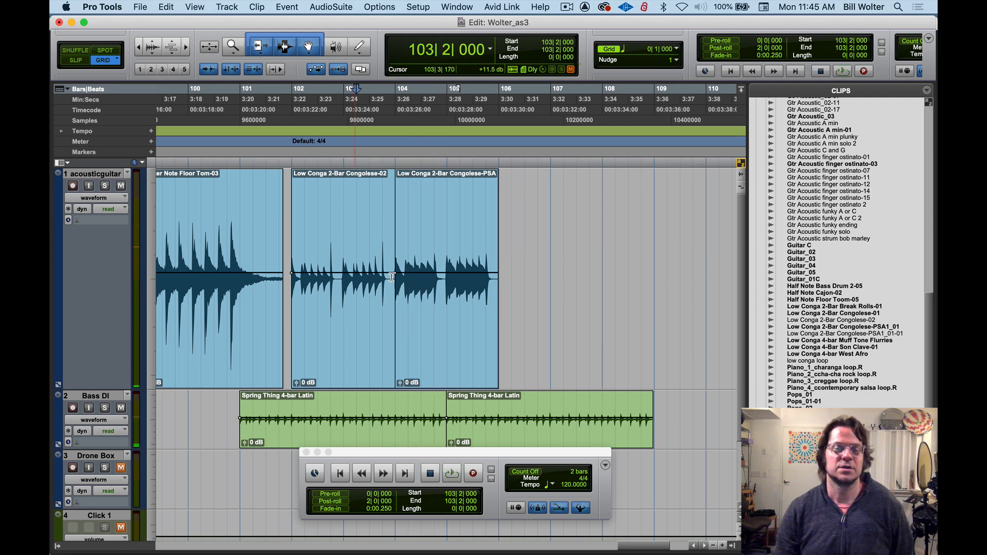
# Move the SansAmp-processed conga clip to bar 105 beat 3 on the acousticguitar track and play it
pyautogui.moveTo(437, 339); pyautogui.dragTo(463, 342)
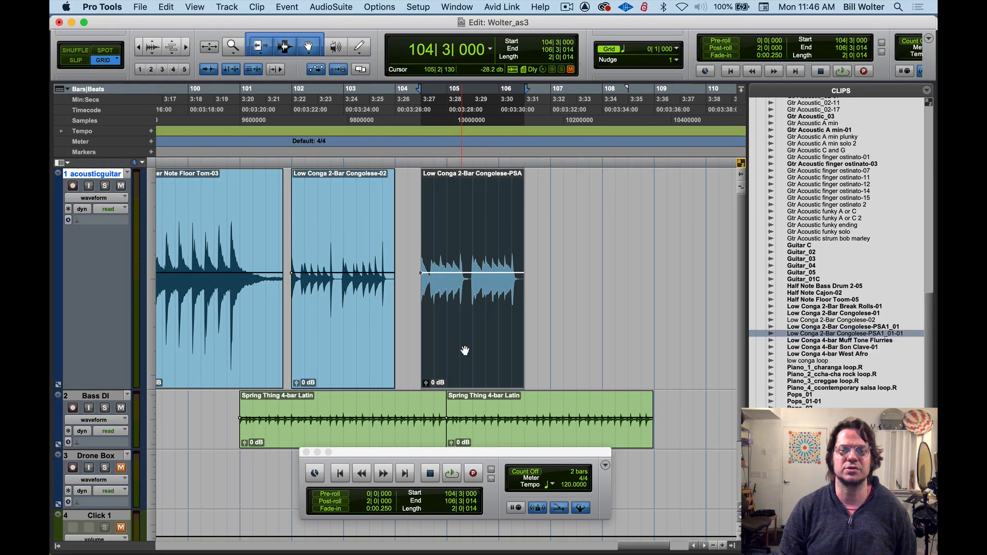
pyautogui.moveTo(465, 351); pyautogui.dragTo(527, 324)
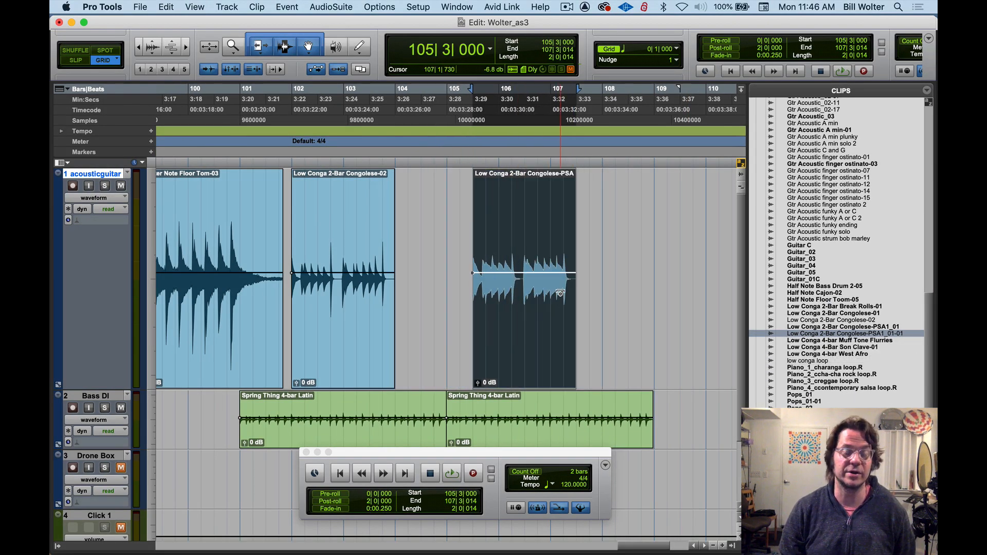
pyautogui.press('space')
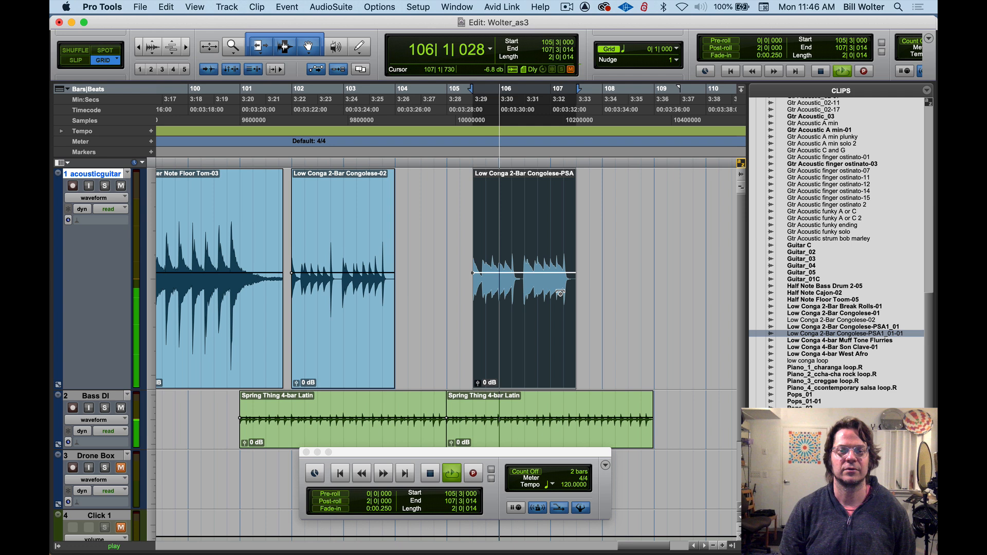
pyautogui.press('space')
# Select the unprocessed Low Conga clip at bar 102 and play it for comparison
pyautogui.click(340, 337)
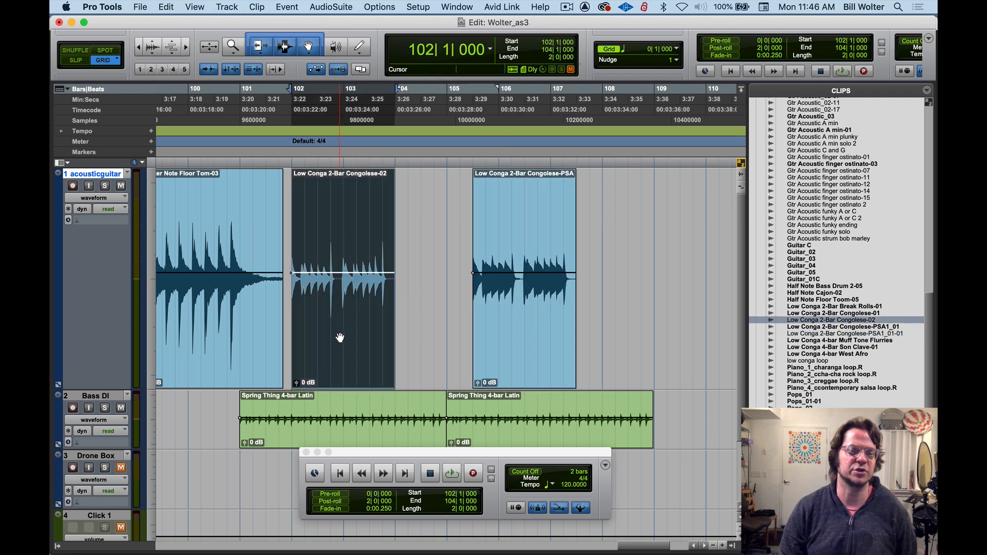
pyautogui.press('space')
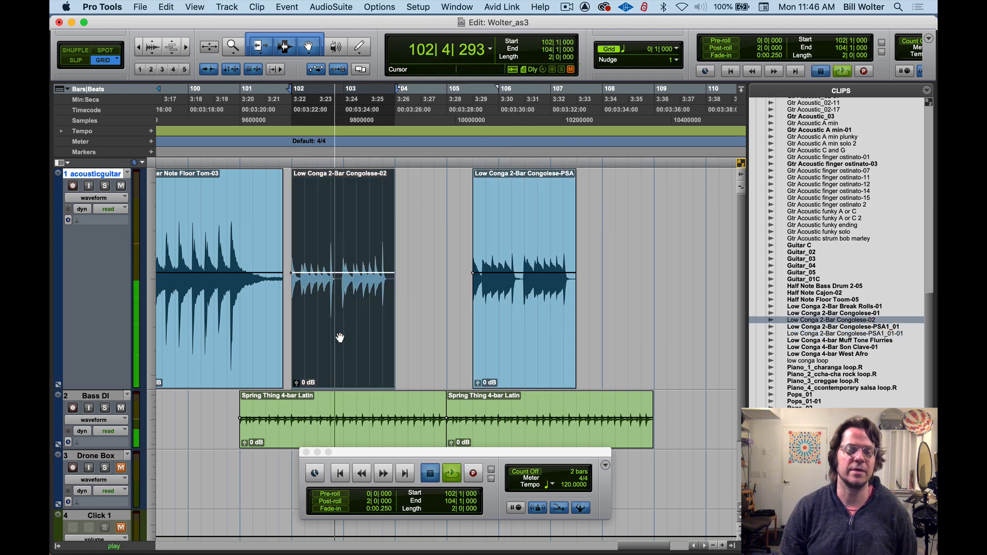
pyautogui.press('space')
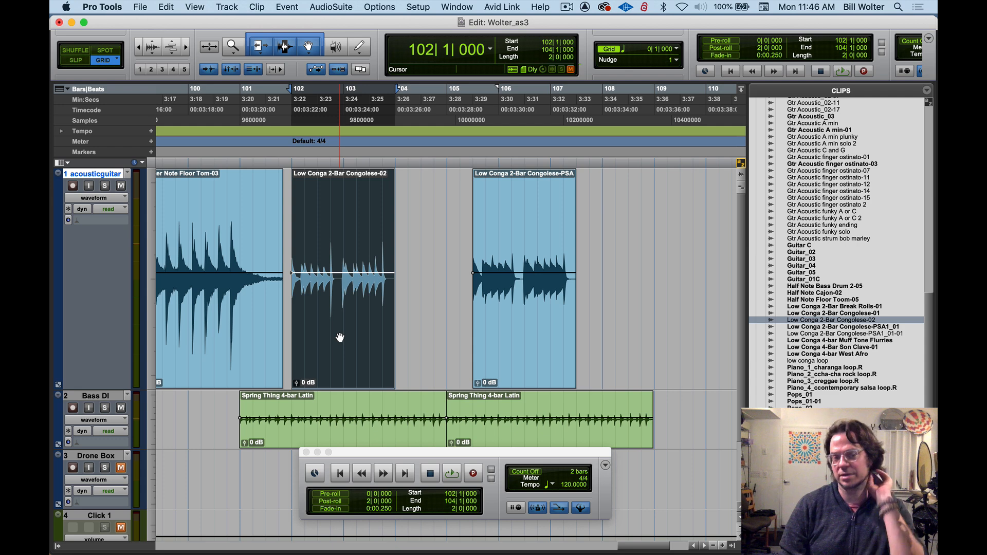
# Check the channel inserts in the Mix window and play the bar 102 conga clip through D-Verb with Bass DI muted
pyautogui.press('super+equal')
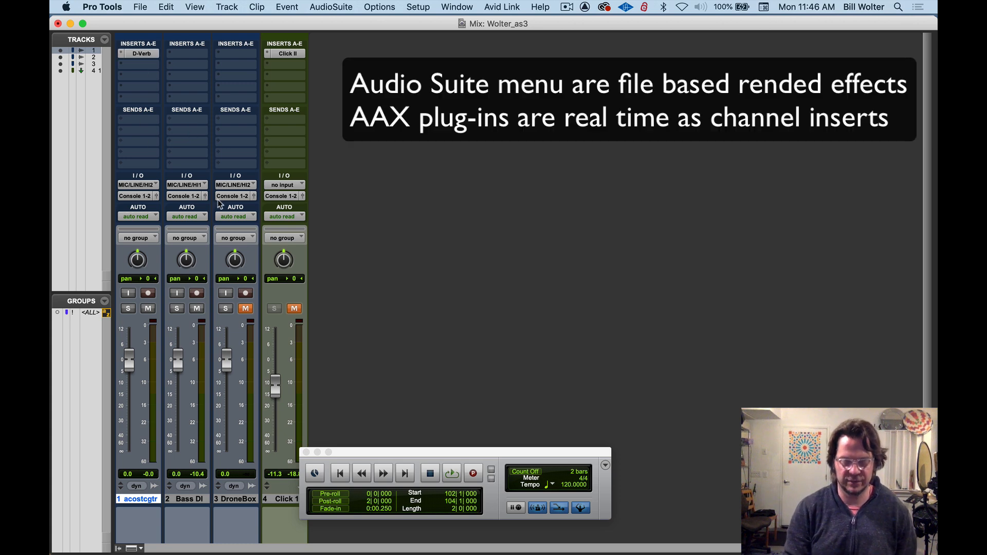
pyautogui.press('super+equal')
pyautogui.press('space')
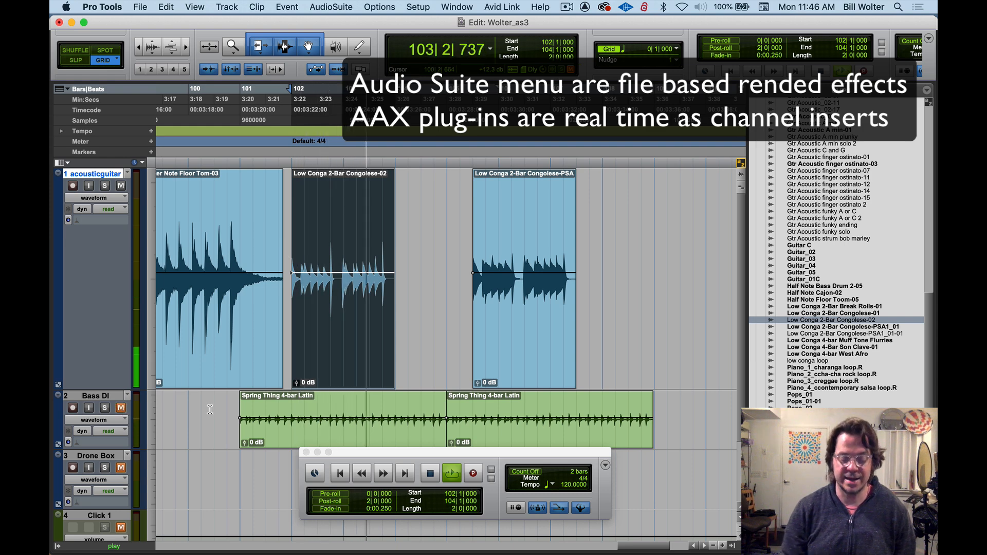
pyautogui.press('space')
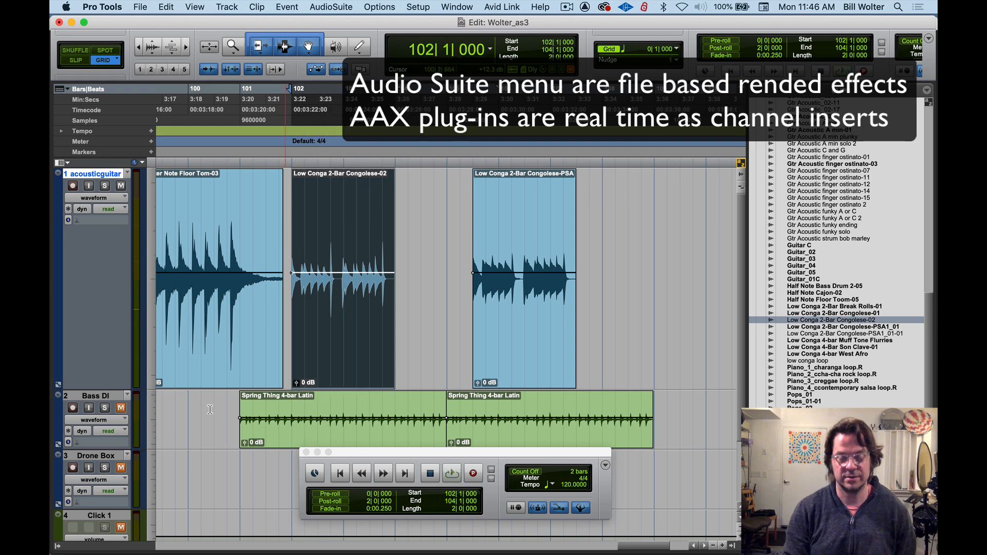
# Move the D-Verb insert from the acousticguitar channel to Bass DI, and unmute and solo Bass DI while playing back
pyautogui.press('super+equal')
pyautogui.moveTo(143, 54); pyautogui.dragTo(188, 54)
pyautogui.click(197, 310)
pyautogui.press('space')
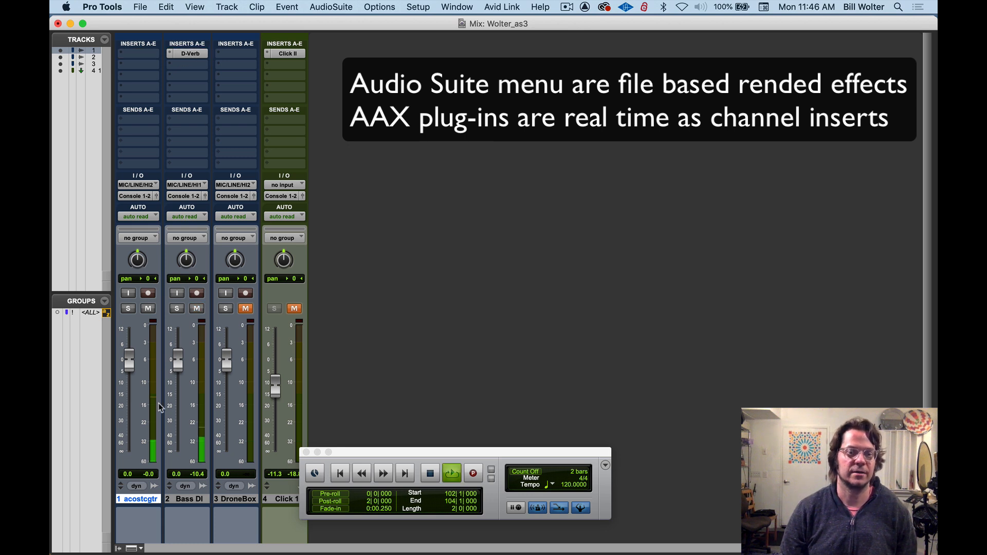
pyautogui.click(178, 311)
pyautogui.press('space')
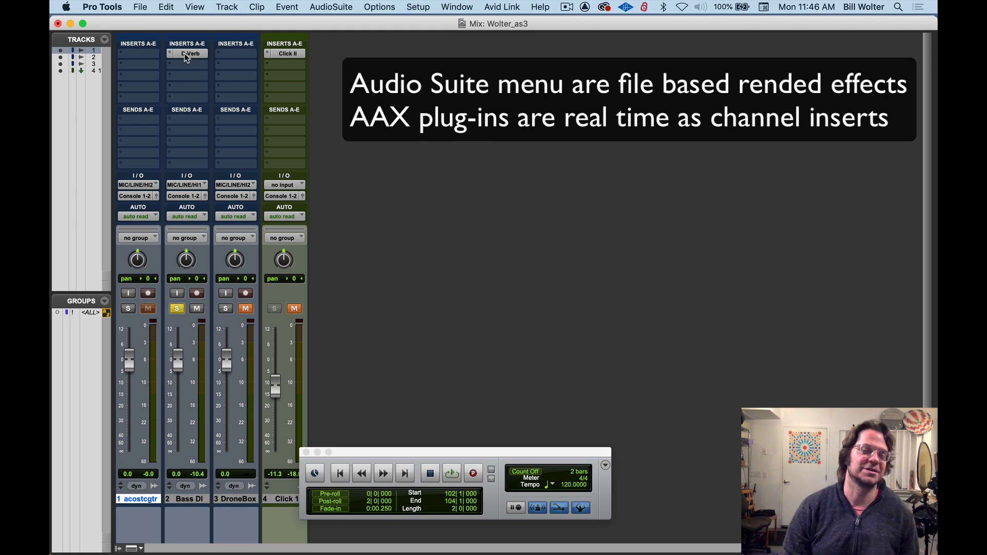
# Move the D-Verb insert to the acousticguitar channel and back to Bass DI
pyautogui.moveTo(184, 54); pyautogui.dragTo(161, 53)
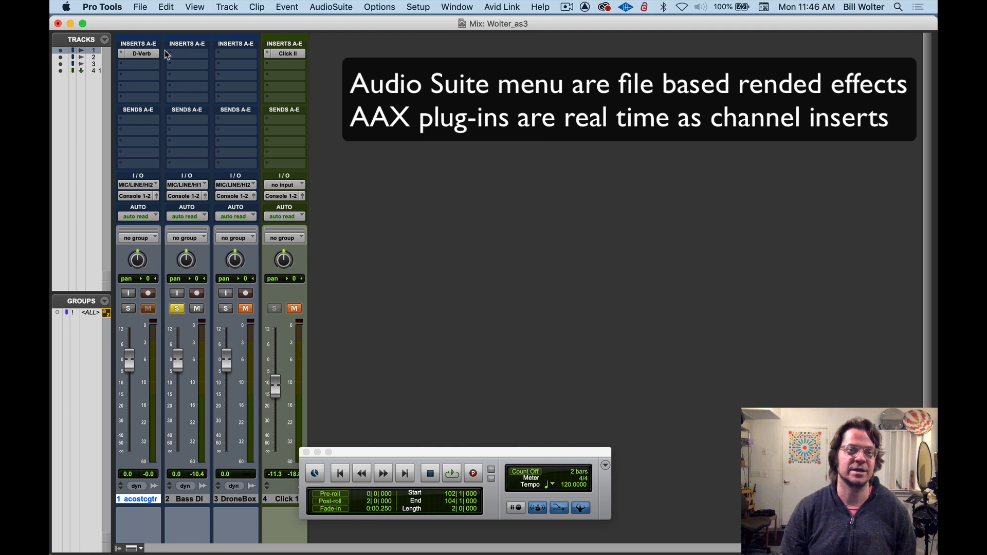
pyautogui.moveTo(175, 55); pyautogui.dragTo(179, 57)
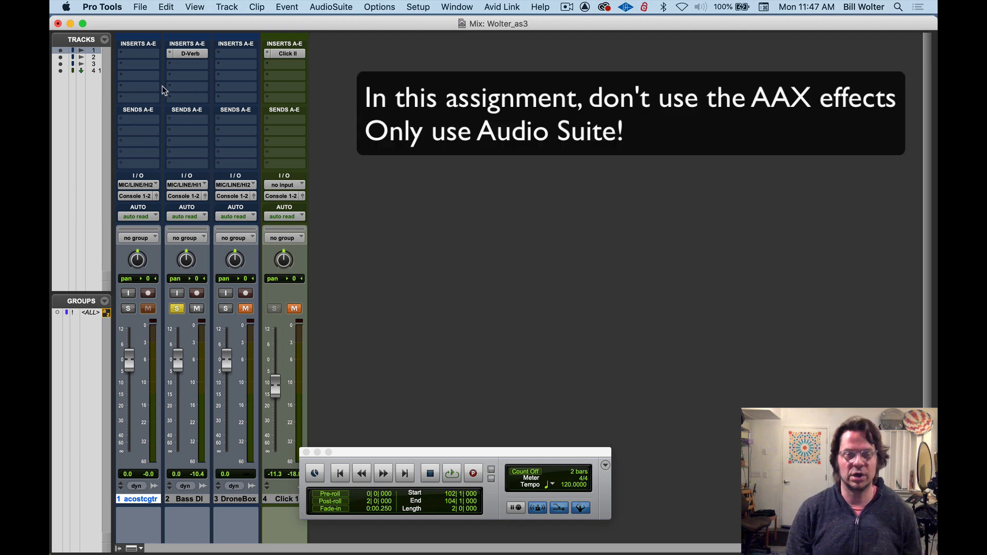
pyautogui.click(326, 8)
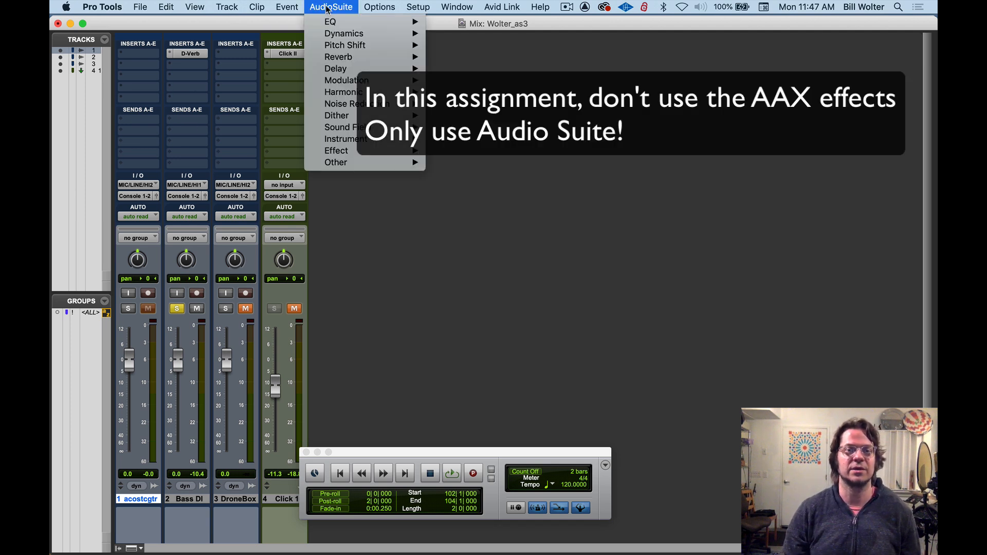
pyautogui.click(327, 8)
# Return to the Edit window and play the second Spring Thing clip on Bass DI, checking its channel in the Mix window
pyautogui.press('super+equal')
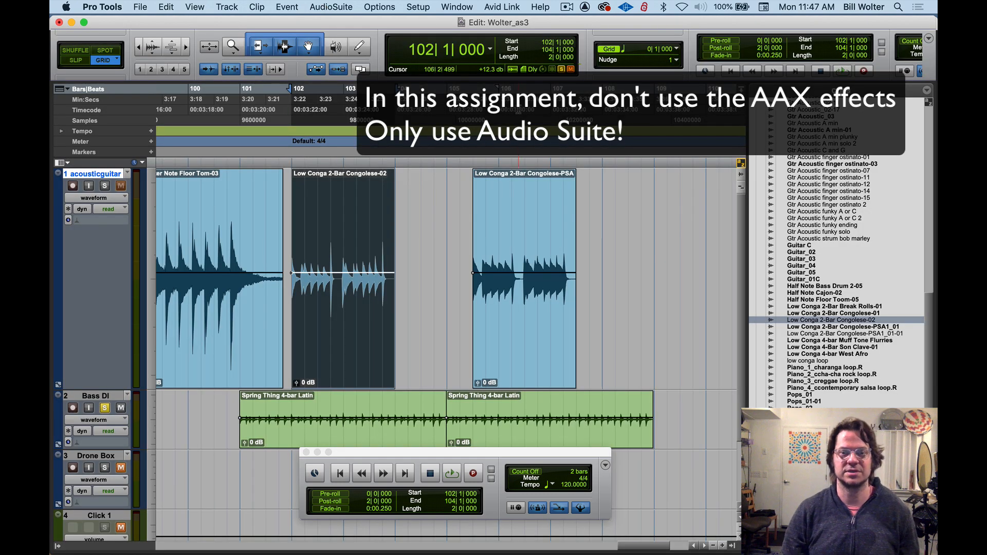
pyautogui.click(504, 342)
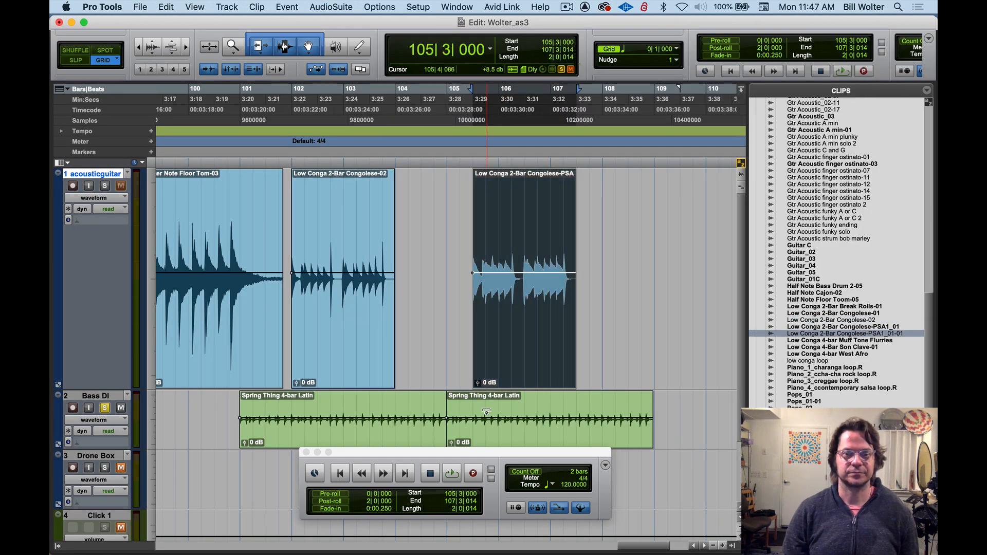
pyautogui.click(499, 439)
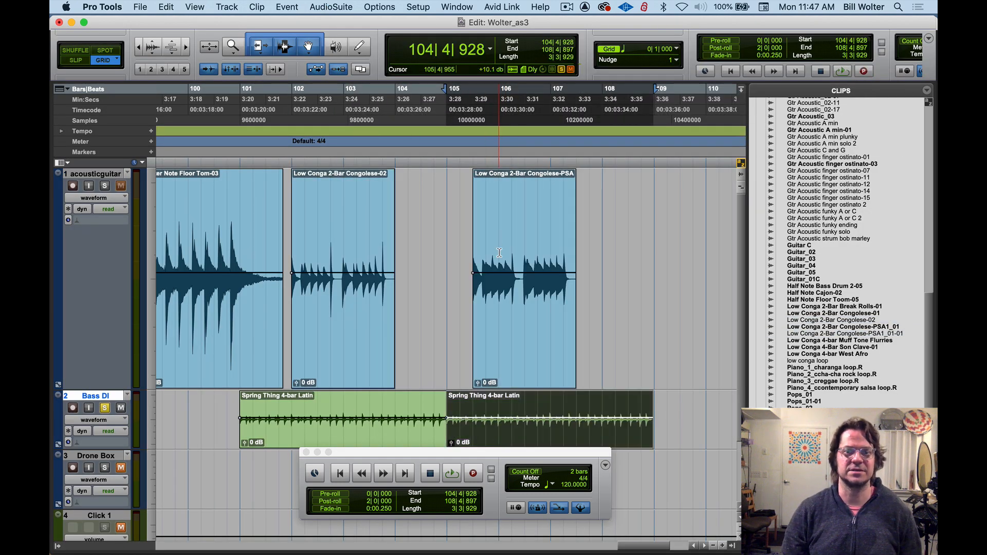
pyautogui.press('space')
pyautogui.press('super+equal')
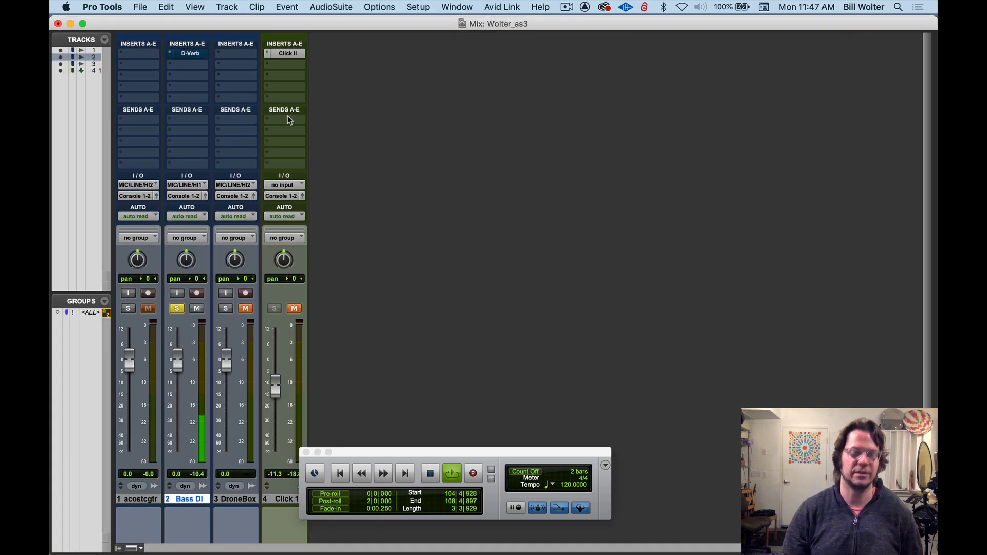
pyautogui.press('super+equal')
pyautogui.click(432, 474)
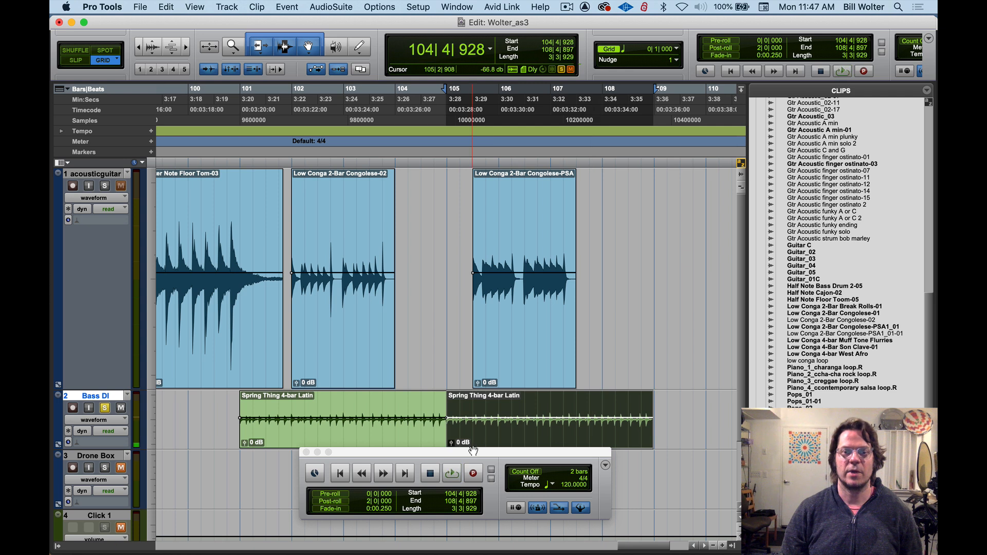
# Move the Transport window clear of the Bass DI track, select bar 106 of the Spring Thing clip and play it
pyautogui.moveTo(433, 459); pyautogui.dragTo(441, 492)
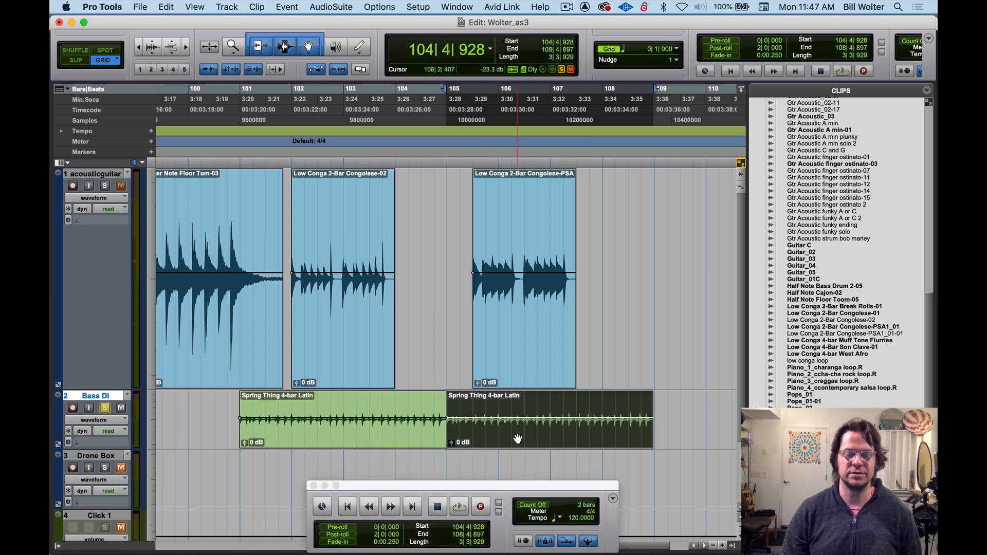
pyautogui.moveTo(497, 409); pyautogui.dragTo(552, 420)
pyautogui.press('space')
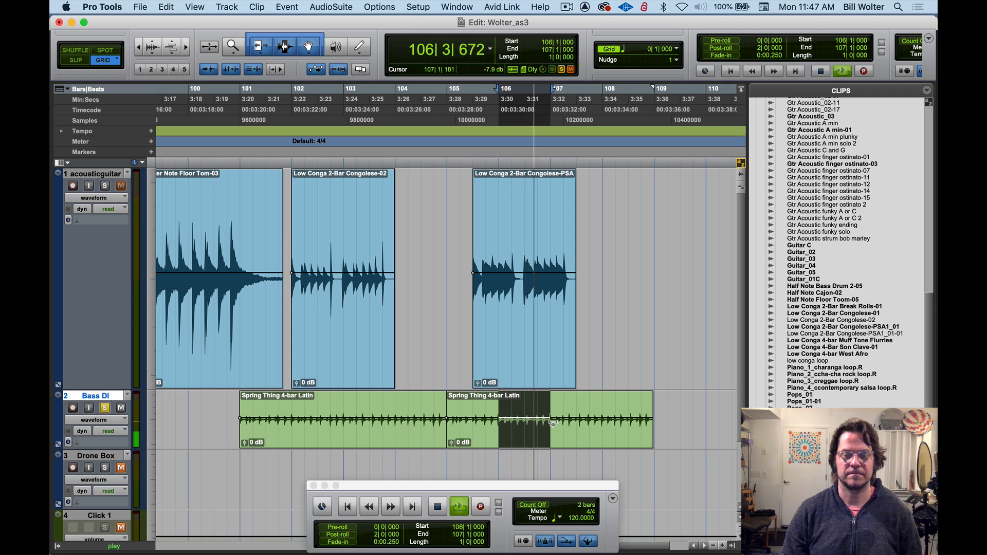
pyautogui.press('space')
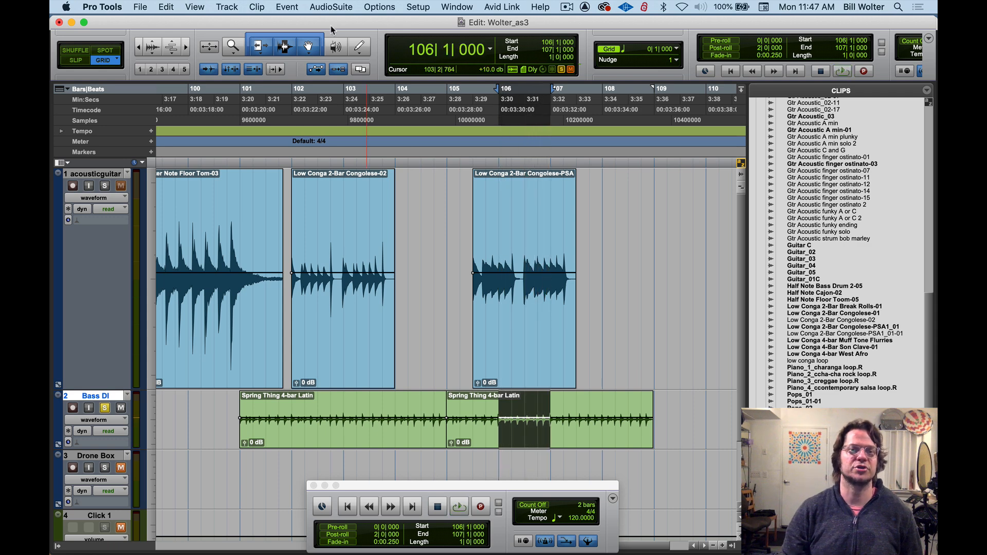
# Open the D-Verb reverb from AudioSuite, set its mix to 76% and move its window above the Bass DI clips
pyautogui.click(333, 7)
pyautogui.moveTo(343, 48)
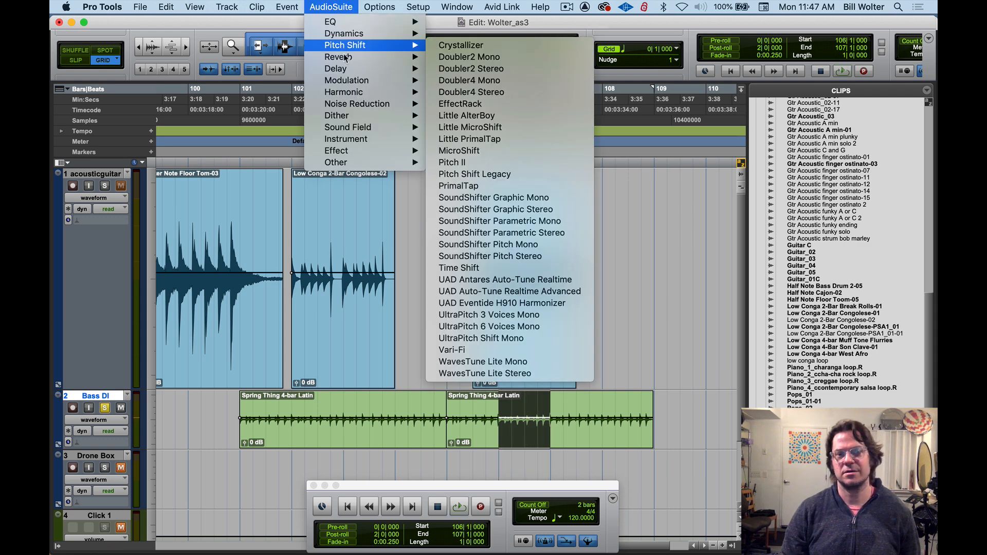
pyautogui.click(452, 45)
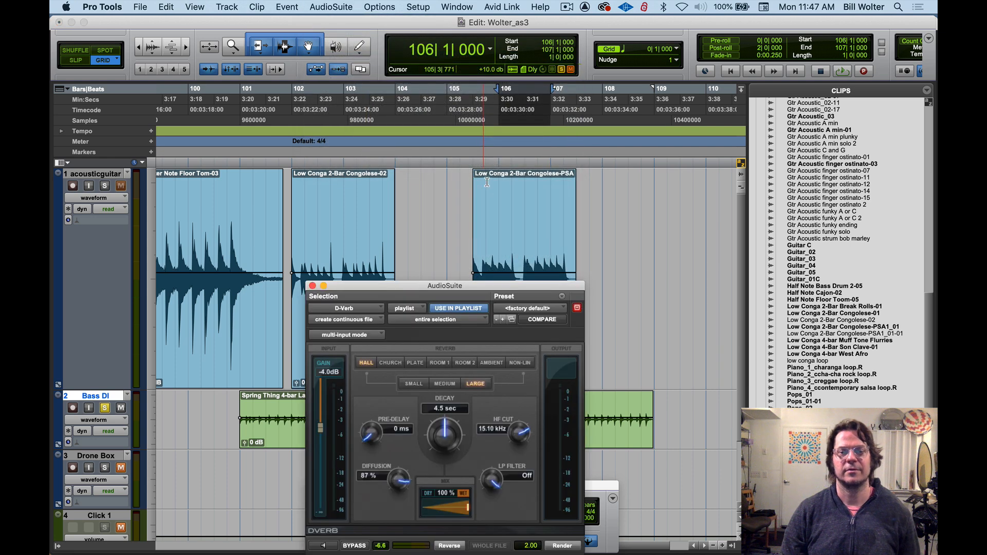
pyautogui.moveTo(468, 509); pyautogui.dragTo(451, 509)
pyautogui.moveTo(391, 287); pyautogui.dragTo(486, 70)
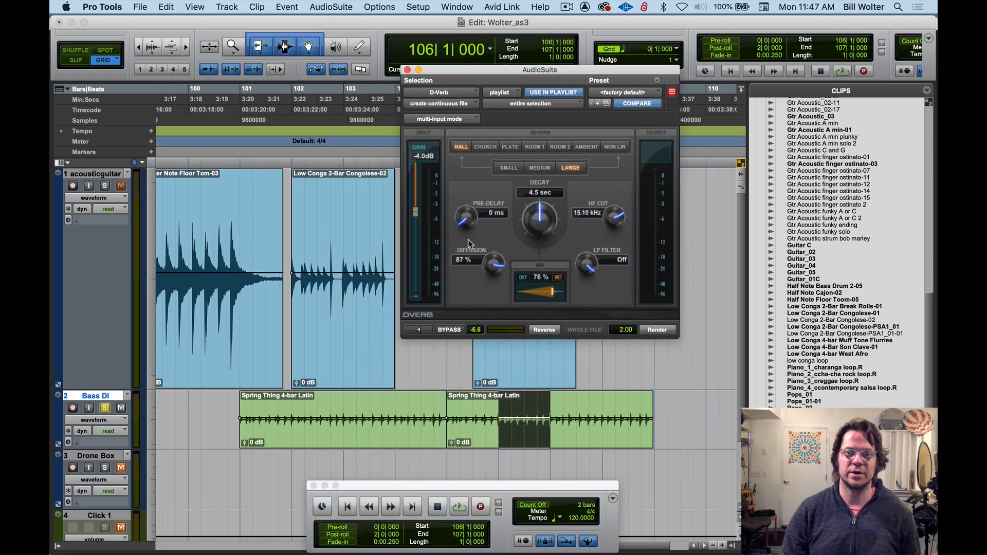
# Preview D-Verb on the selection, trying the Church, Room 1, Room 2 and Ambient algorithms before returning to Room 1
pyautogui.click(418, 329)
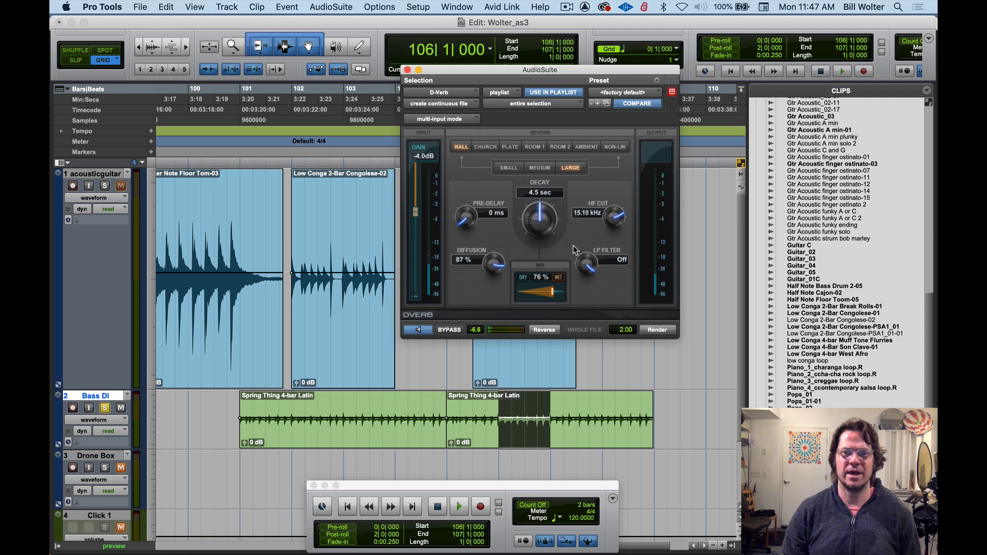
pyautogui.click(481, 147)
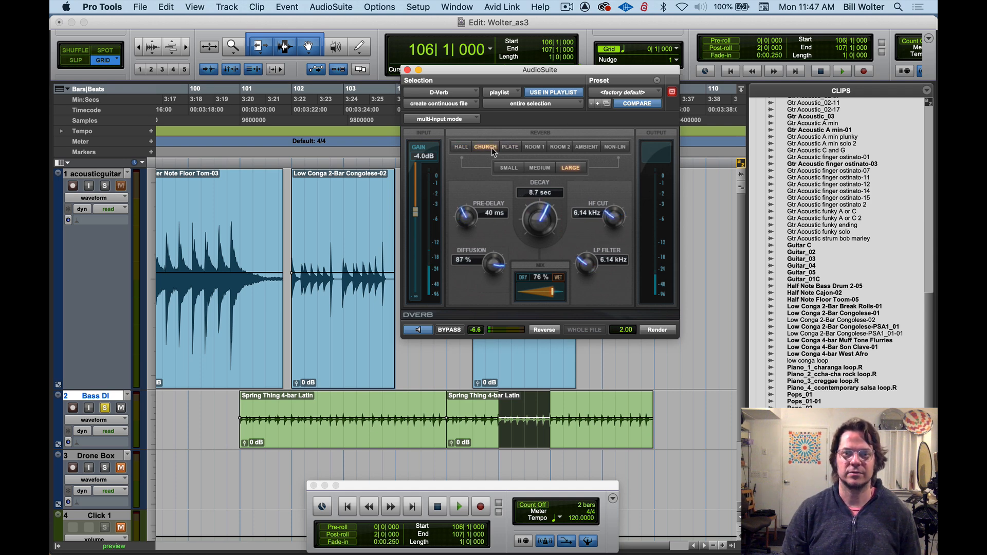
pyautogui.click(532, 147)
pyautogui.click(554, 146)
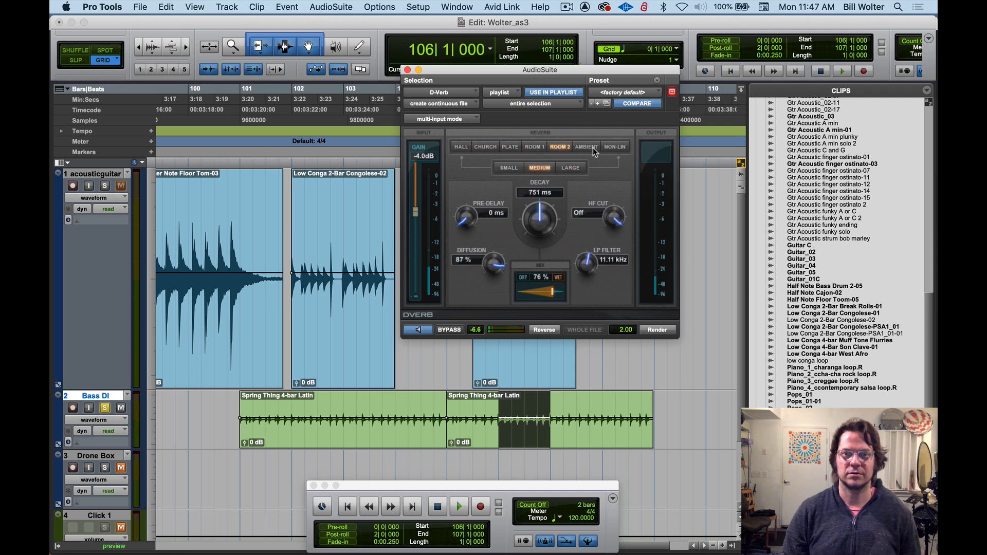
pyautogui.click(593, 147)
pyautogui.click(533, 148)
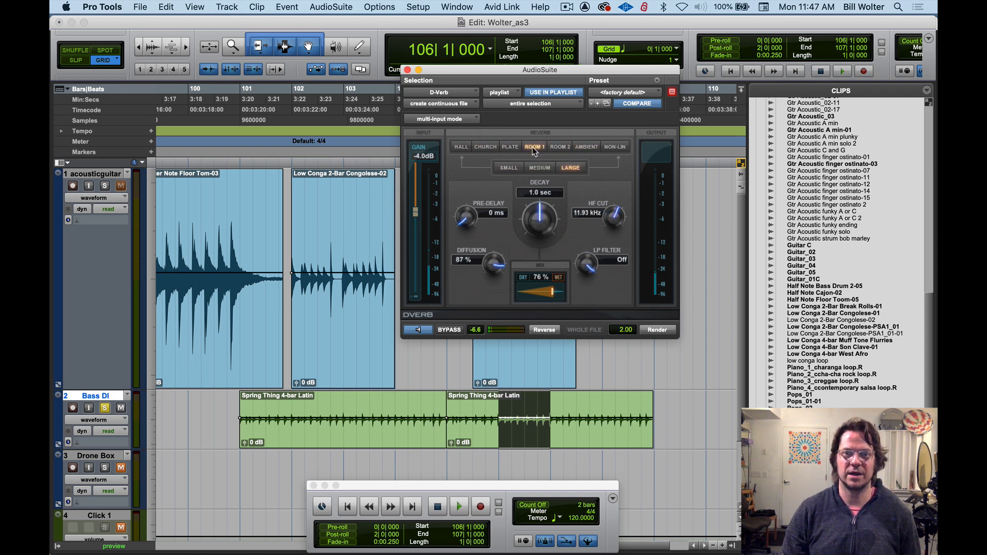
# Load the Short Room preset, set the mix to 74% and render the reverb onto bar 106 of Bass DI
pyautogui.click(610, 93)
pyautogui.click(639, 50)
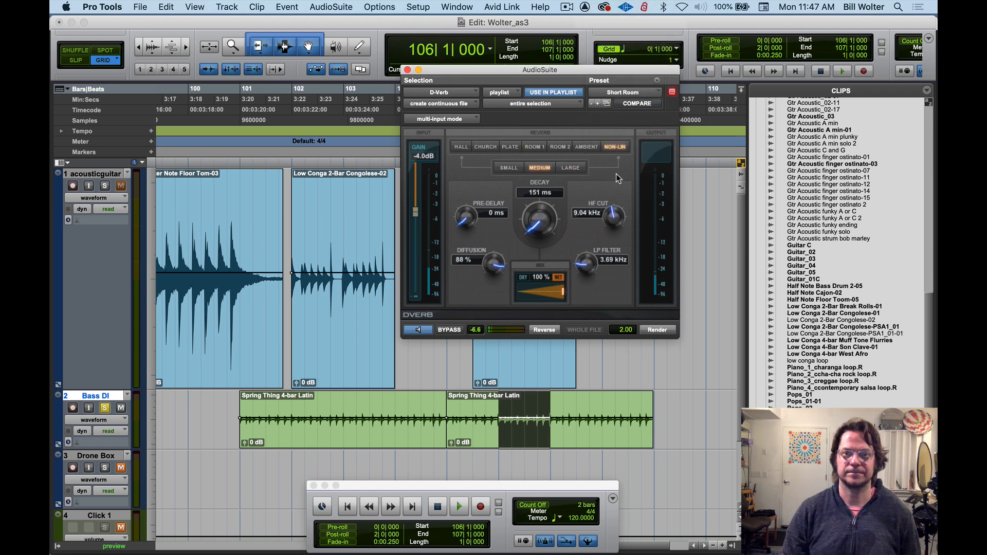
pyautogui.moveTo(563, 295)
pyautogui.mouseDown()
pyautogui.moveTo(535, 297)
pyautogui.moveTo(548, 299)
pyautogui.mouseUp()
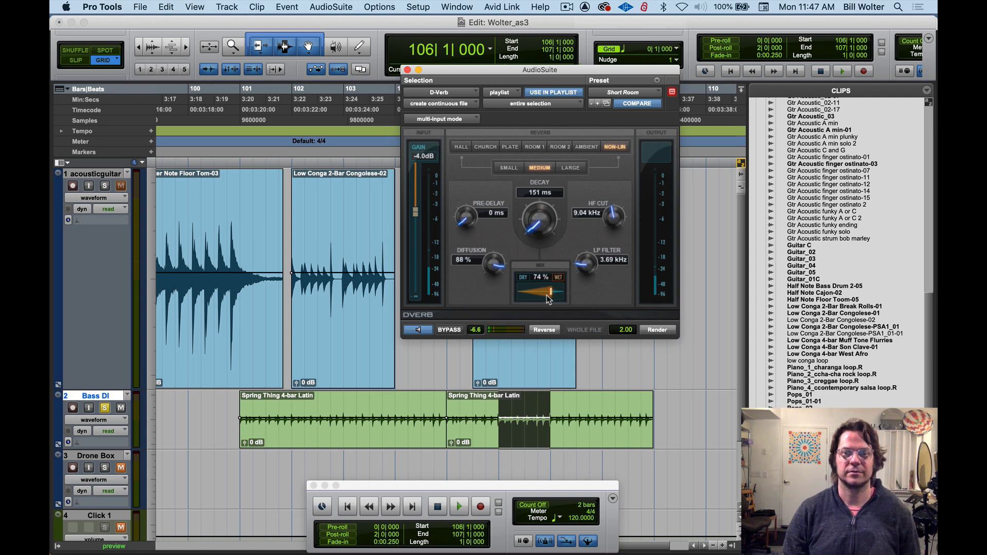
pyautogui.click(655, 330)
pyautogui.click(444, 374)
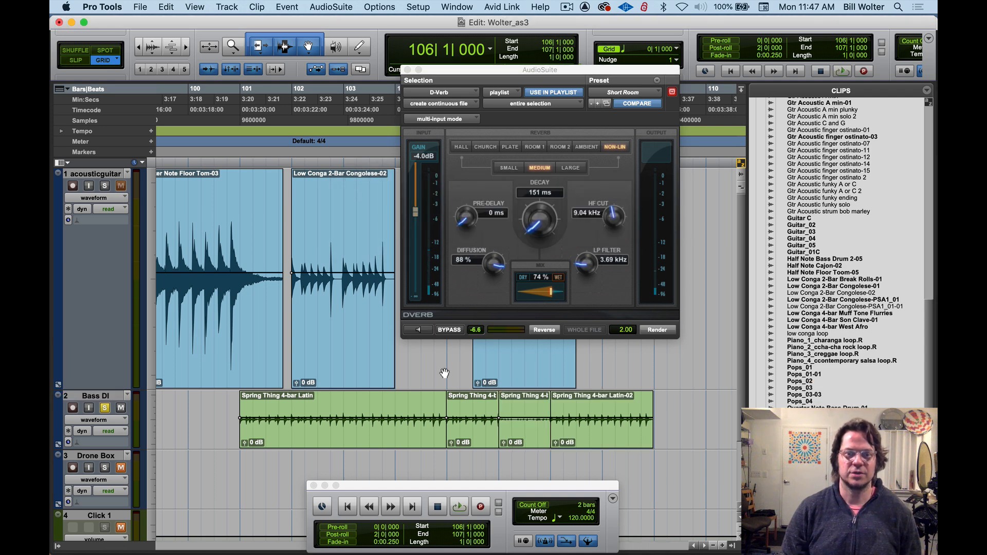
# Raise the rendered bar 106 clip's gain to +14.5 dB, close the D-Verb window and play back from bar 105
pyautogui.moveTo(520, 419); pyautogui.dragTo(509, 408)
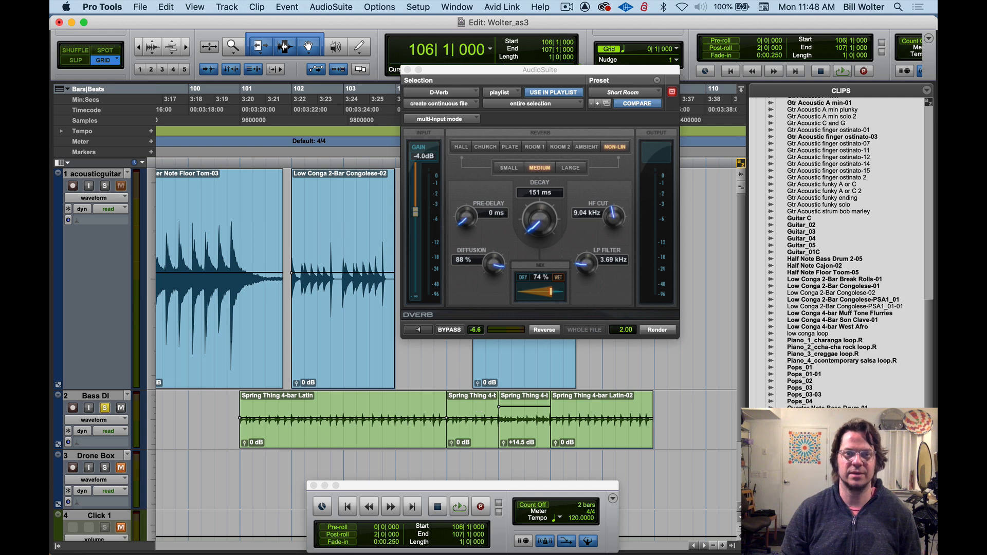
pyautogui.click(408, 70)
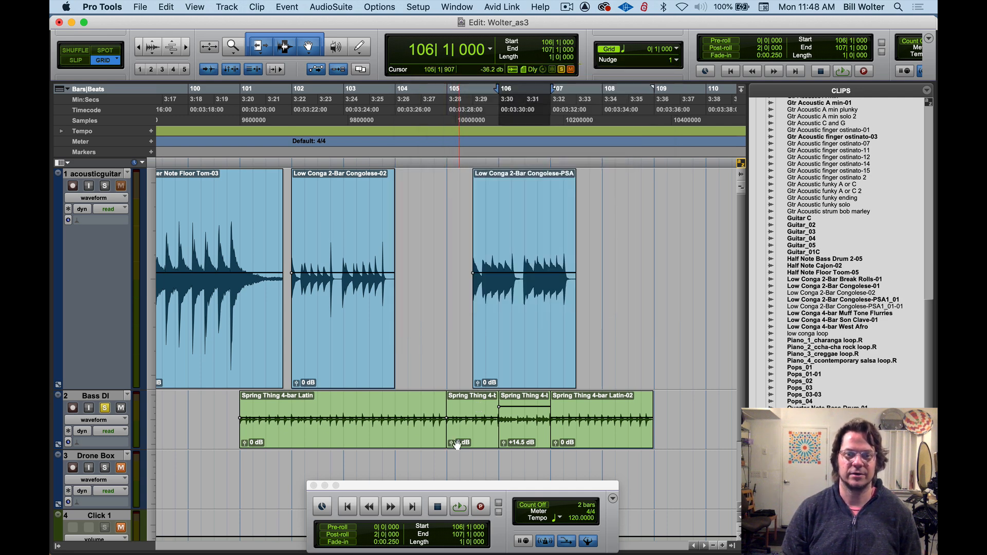
pyautogui.click(448, 167)
pyautogui.press('space')
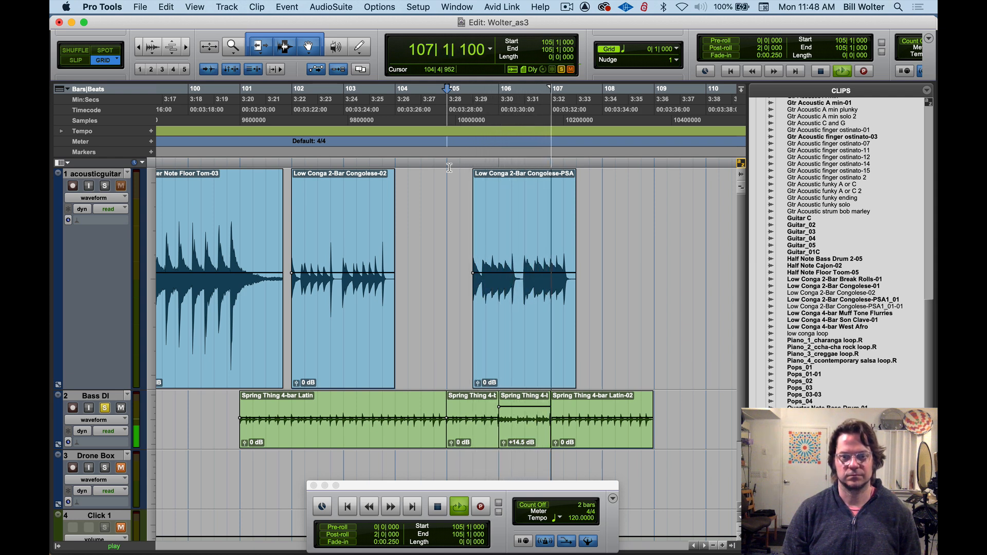
# Stop playback and select the rendered bar 106 clip on Bass DI, dismissing its Name dialog without renaming it
pyautogui.press('space')
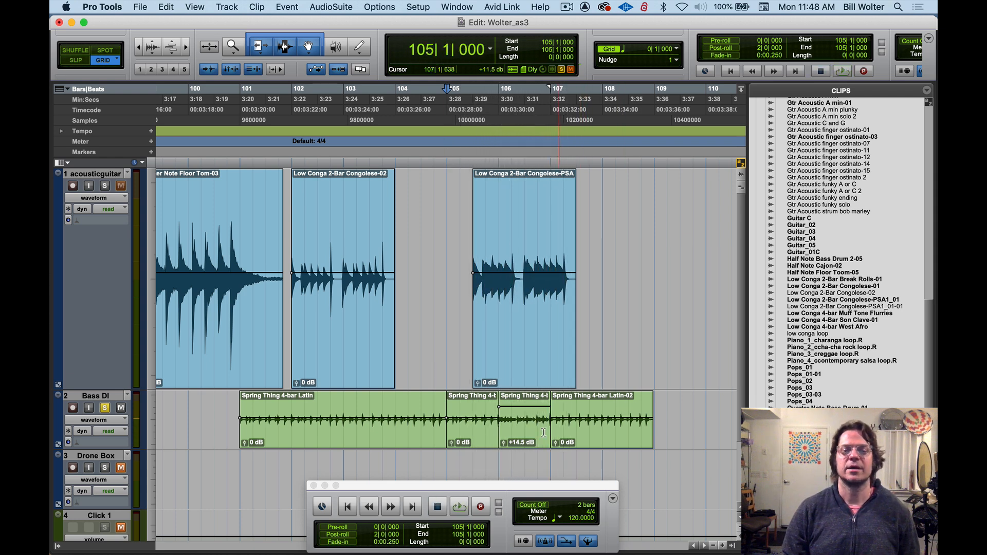
pyautogui.doubleClick(524, 441)
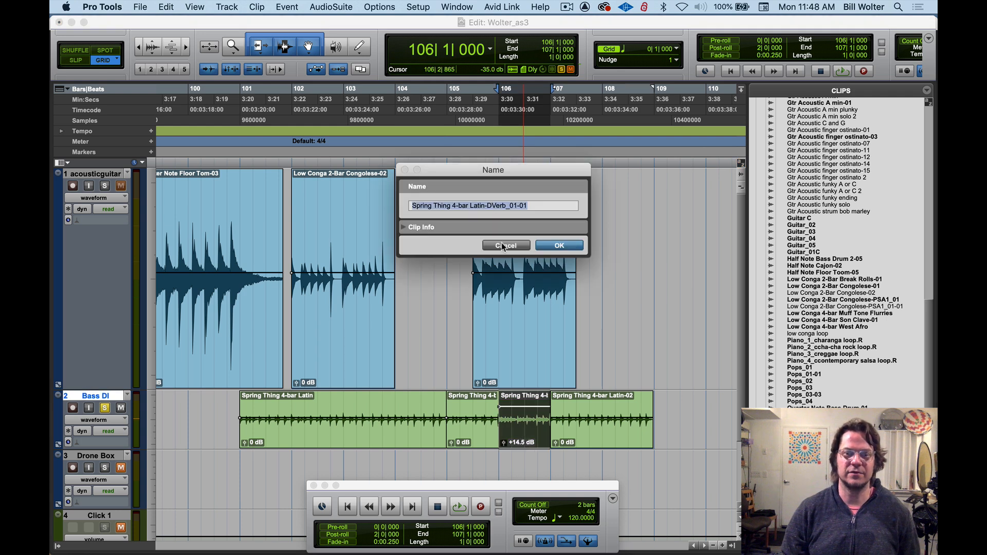
pyautogui.click(503, 244)
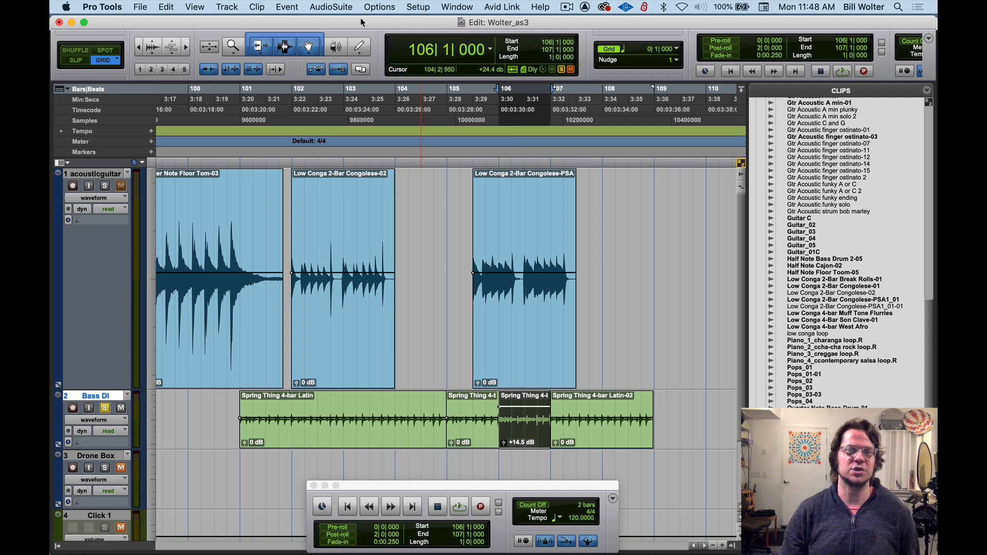
pyautogui.click(329, 3)
pyautogui.click(323, 36)
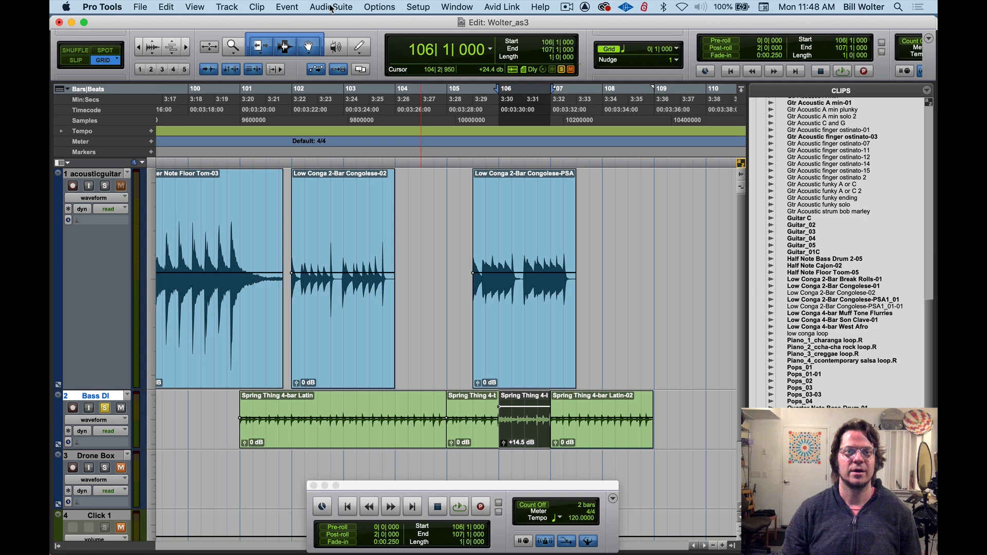
pyautogui.click(332, 7)
pyautogui.moveTo(352, 97)
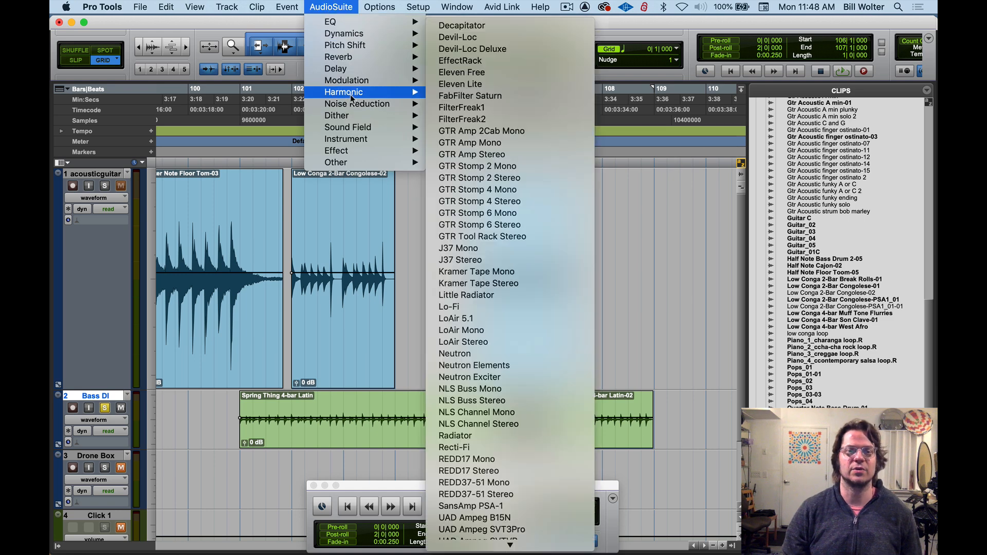
pyautogui.click(405, 216)
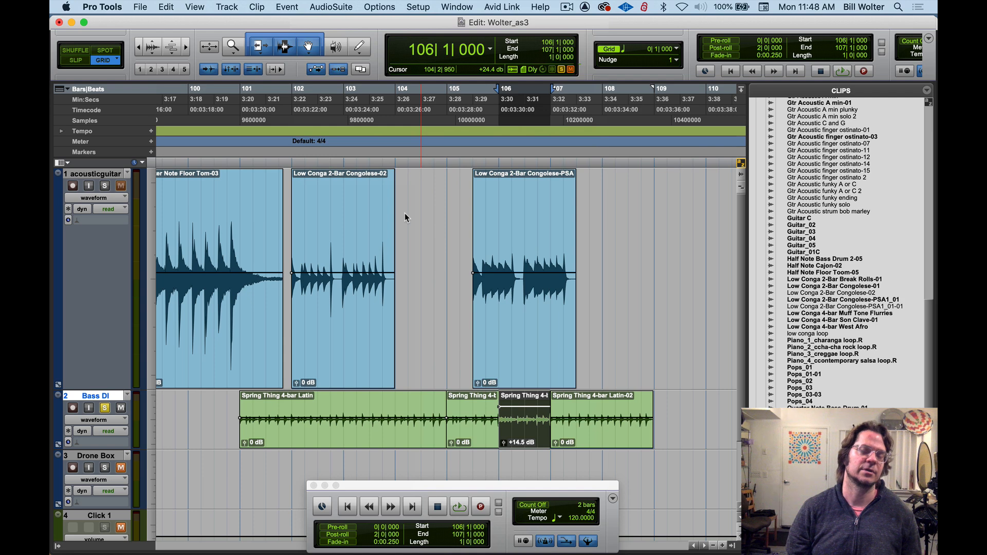
# Open the real-time D-Verb insert of the Bass DI track from the Mix window and show it over the Edit window
pyautogui.press('super+equal')
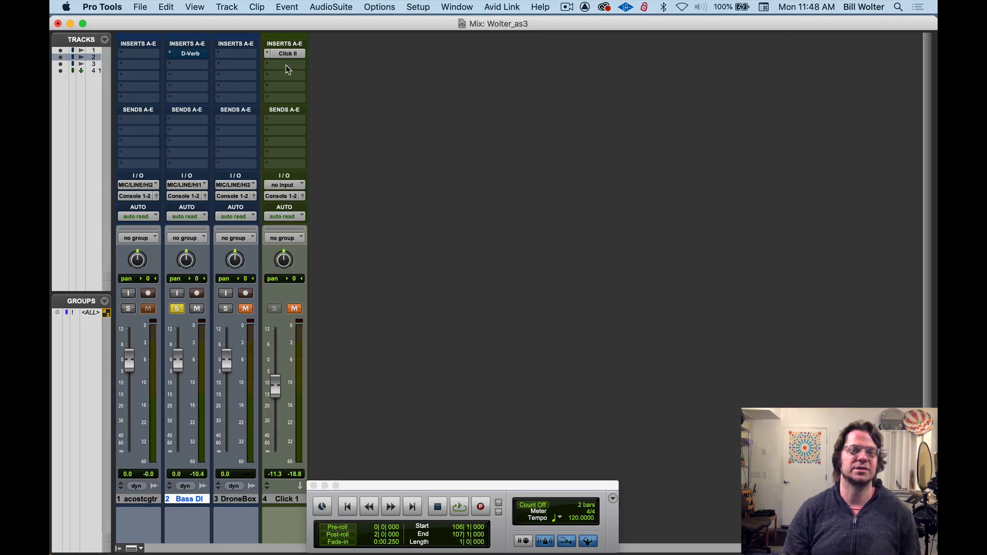
pyautogui.click(188, 53)
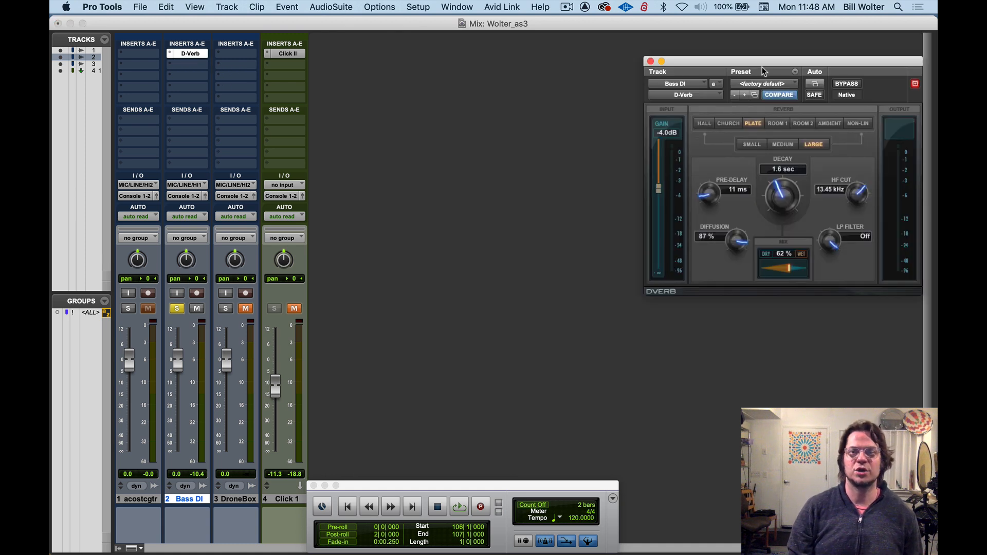
pyautogui.moveTo(762, 69); pyautogui.dragTo(562, 160)
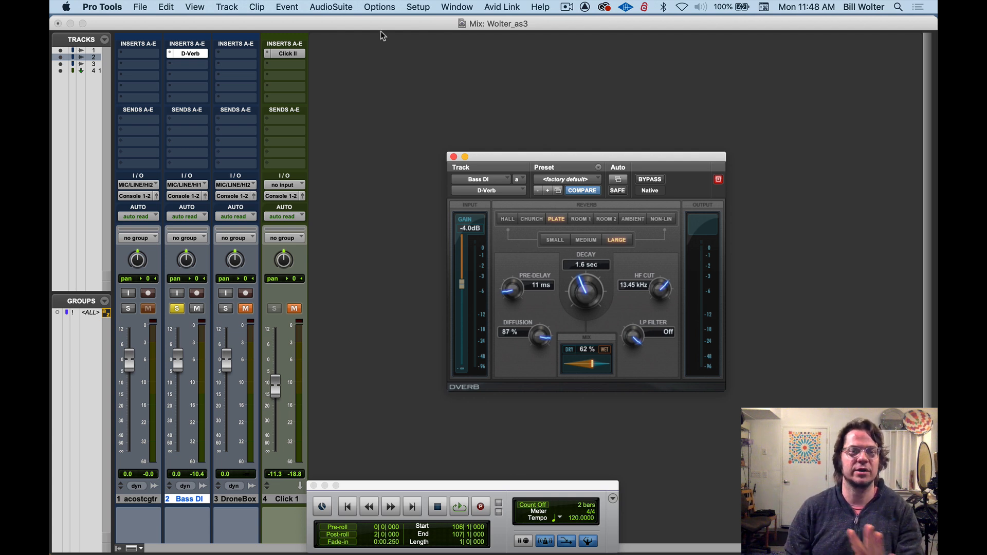
pyautogui.press('super+equal')
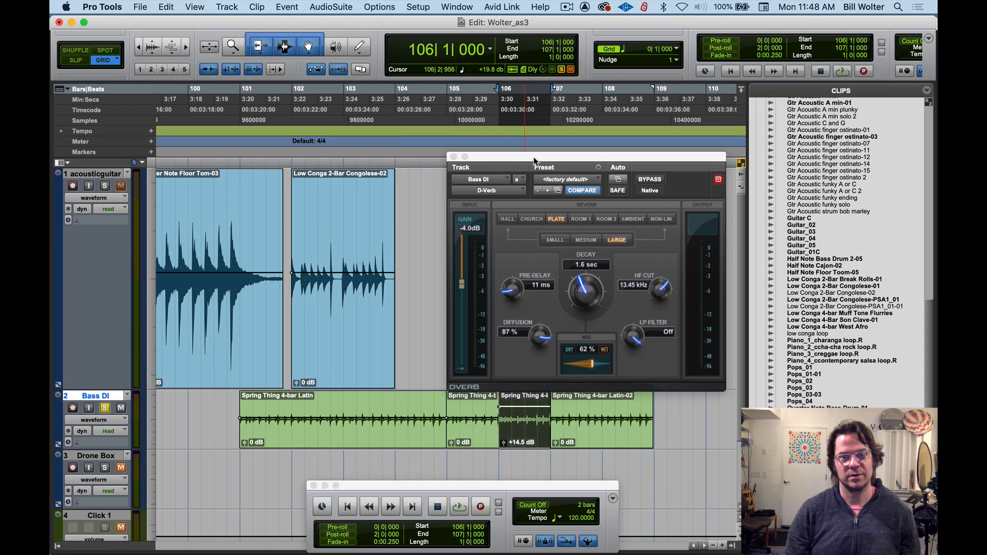
pyautogui.moveTo(534, 159); pyautogui.dragTo(610, 128)
# Open D-Verb from AudioSuite and arrange its window beside the D-Verb insert window for comparison
pyautogui.click(332, 7)
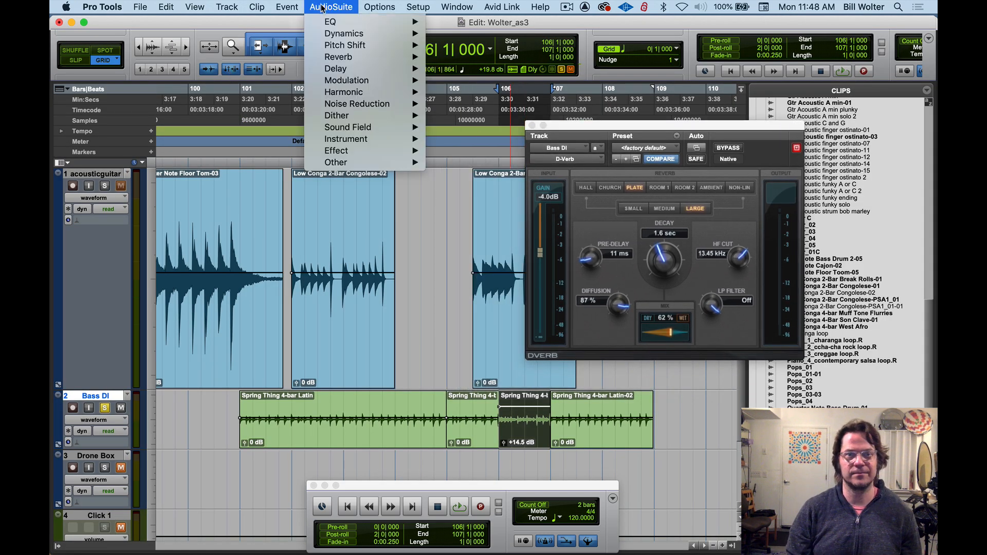
pyautogui.moveTo(346, 58)
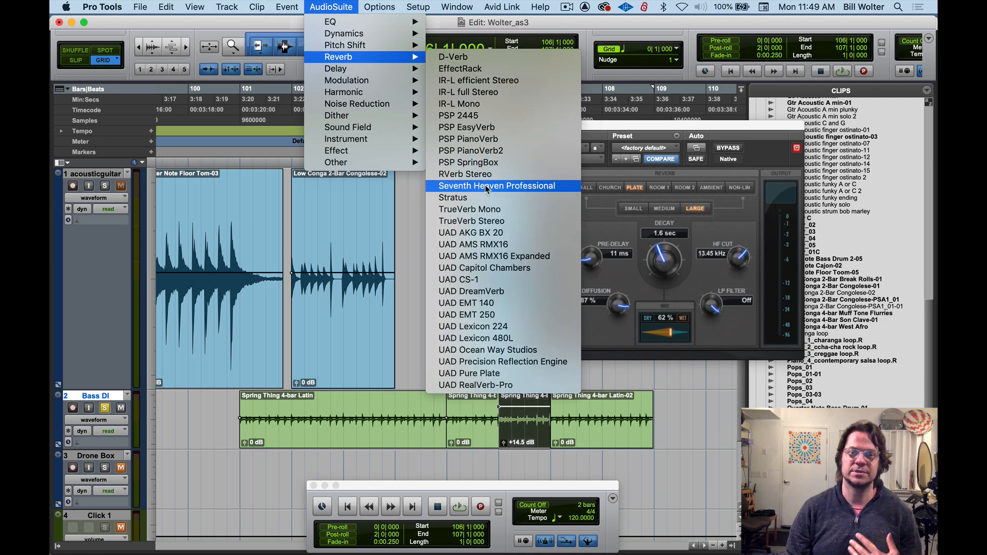
pyautogui.click(469, 57)
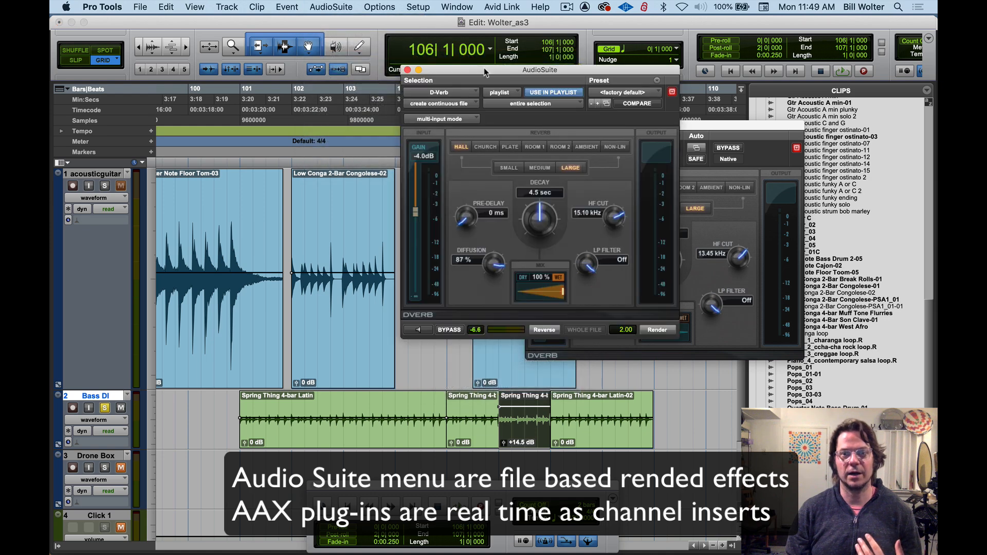
pyautogui.moveTo(519, 72); pyautogui.dragTo(353, 128)
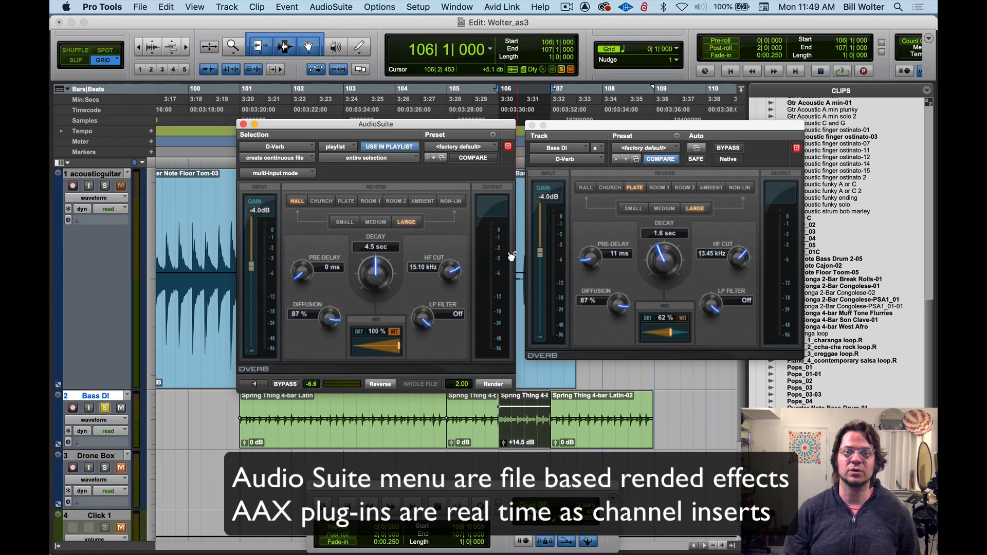
pyautogui.moveTo(634, 127); pyautogui.dragTo(637, 129)
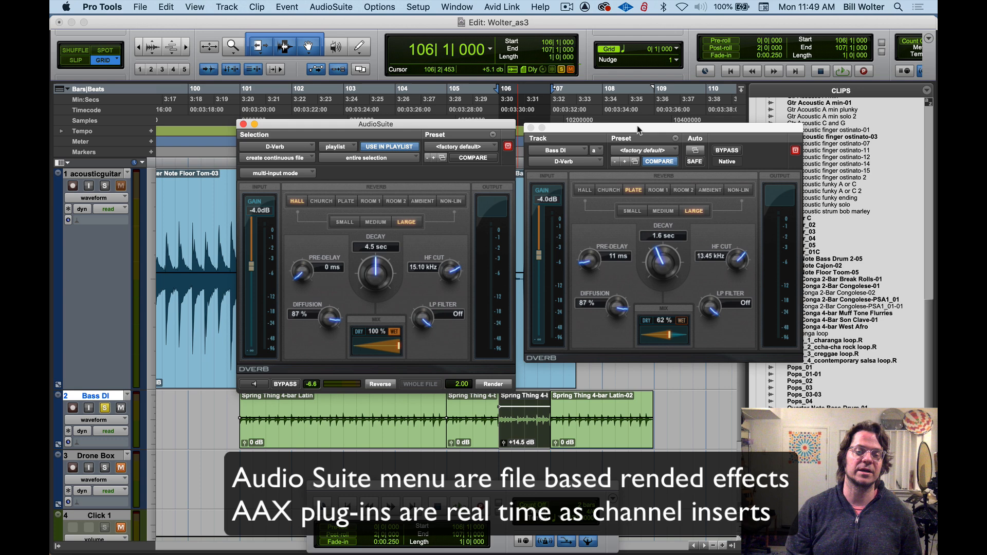
pyautogui.moveTo(393, 124); pyautogui.dragTo(359, 120)
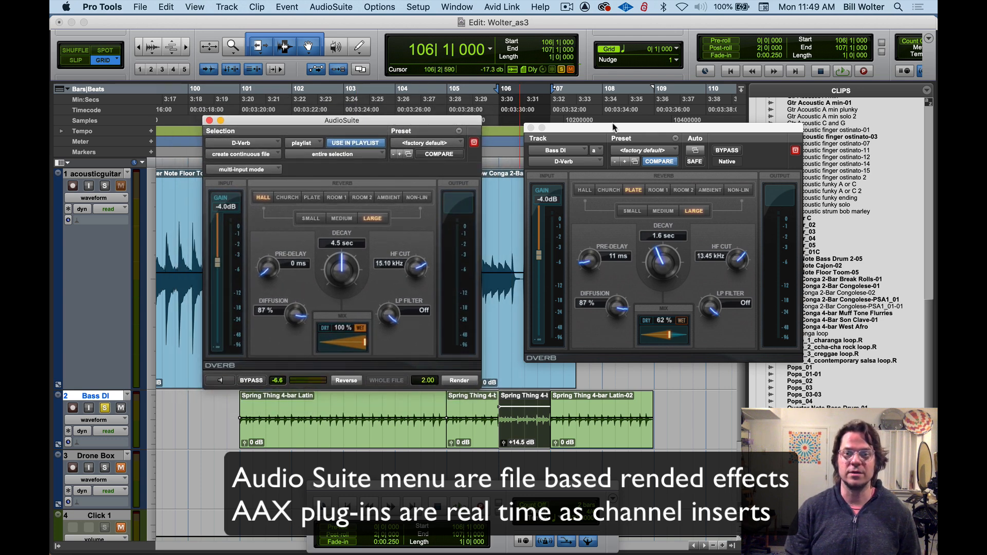
# Show the Mix window and repeatedly hide and reopen the D-Verb insert on Bass DI, leaving it open
pyautogui.press('super+equal')
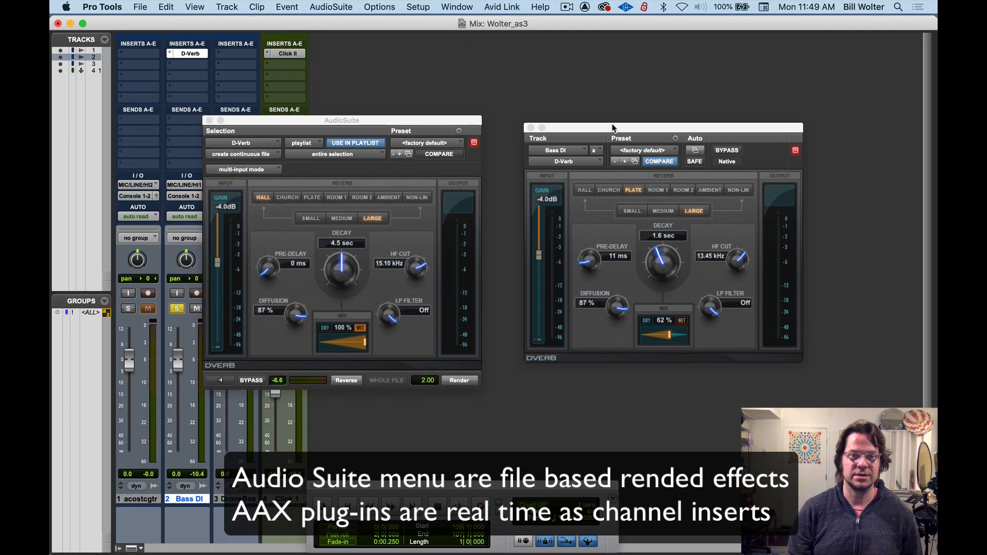
pyautogui.click(188, 54)
pyautogui.click(188, 54)
pyautogui.click(188, 53)
pyautogui.click(188, 53)
pyautogui.click(188, 54)
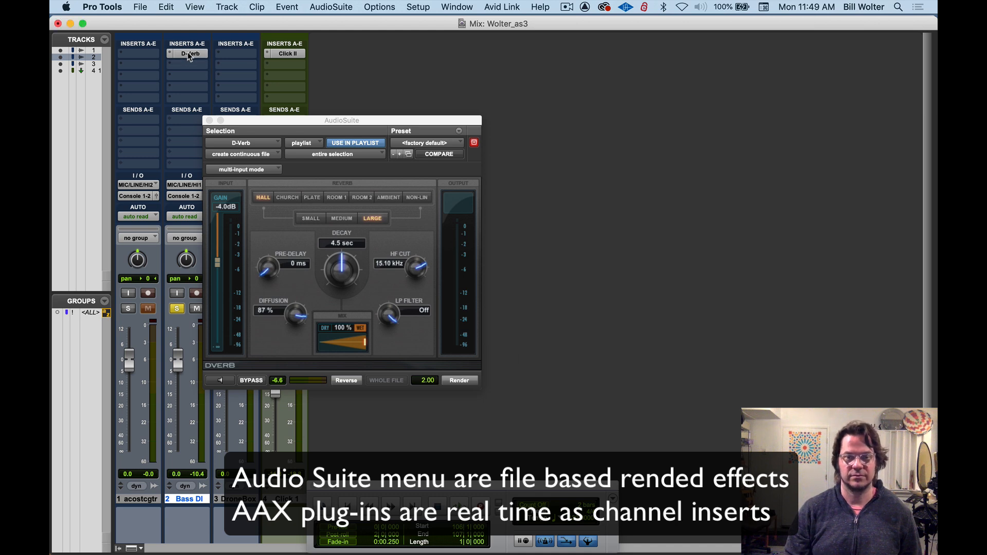
pyautogui.click(188, 53)
pyautogui.click(187, 53)
pyautogui.click(188, 53)
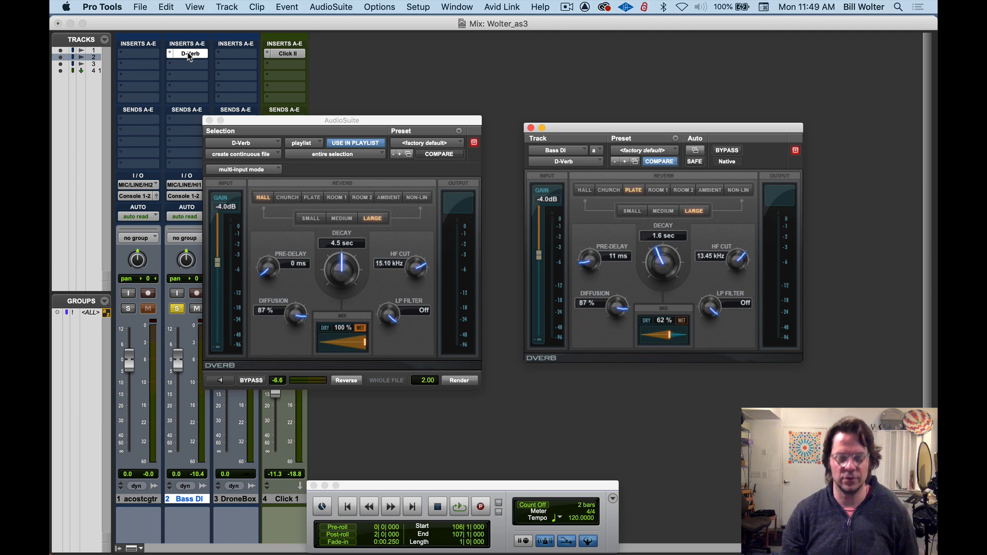
# Return to the Edit window and close both the insert and the AudioSuite D-Verb windows
pyautogui.press('super+equal')
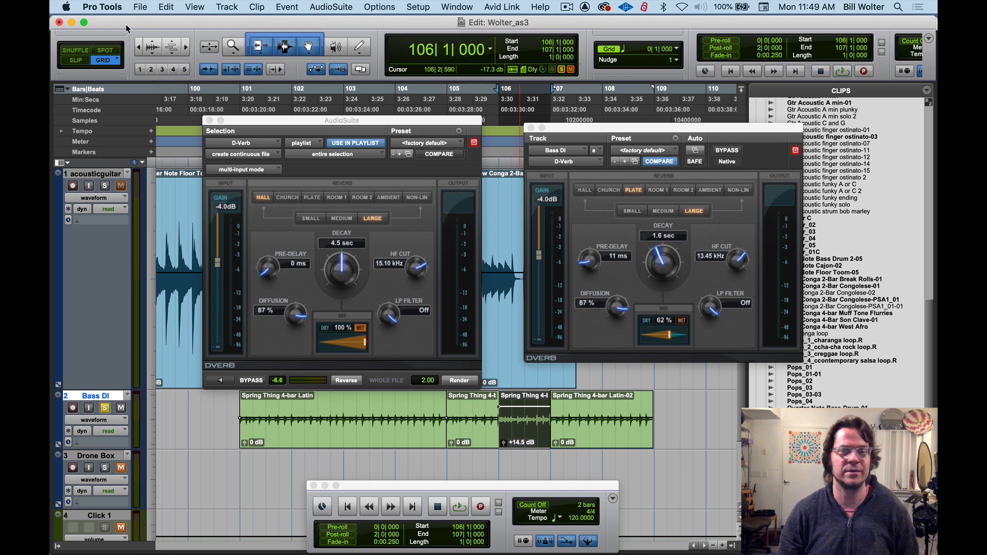
pyautogui.click(531, 128)
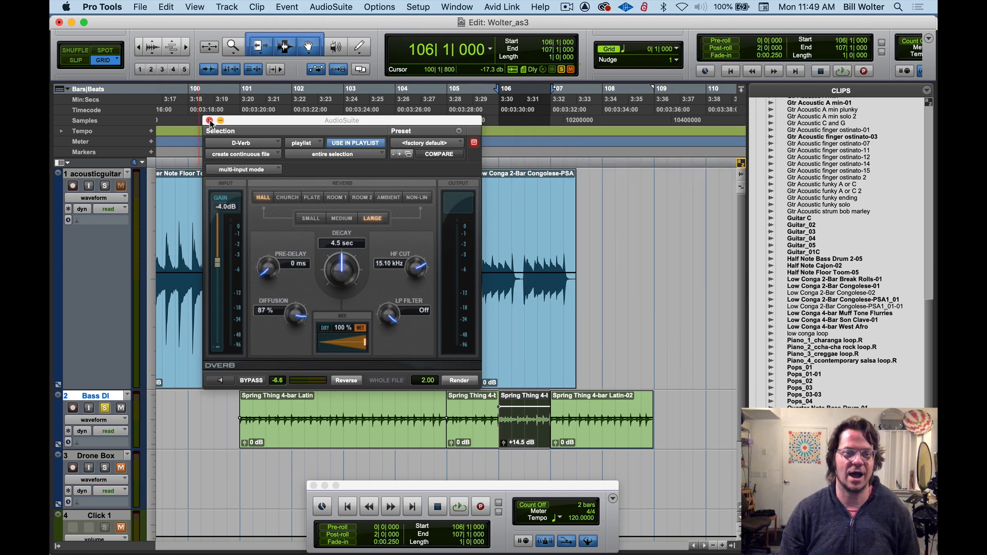
pyautogui.click(210, 120)
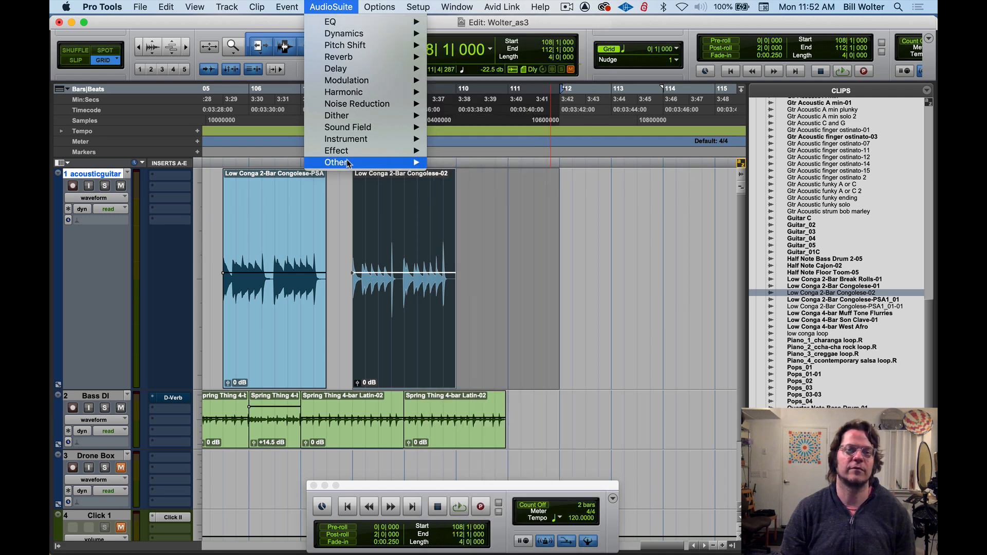
# Open the AudioSuite Reverse effect, move its window clear of the clips and preview it on the Low Conga clip at bar 108
pyautogui.moveTo(347, 164)
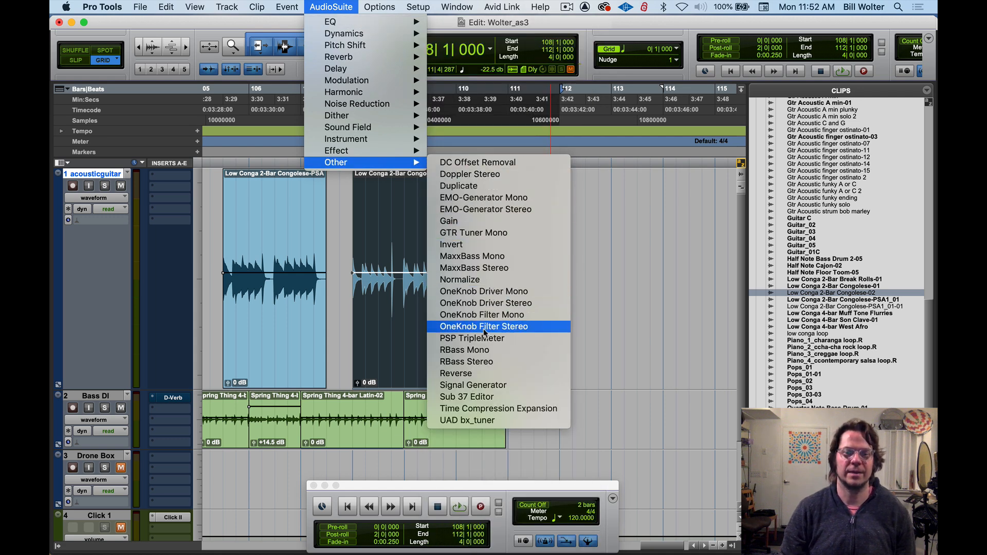
pyautogui.click(485, 374)
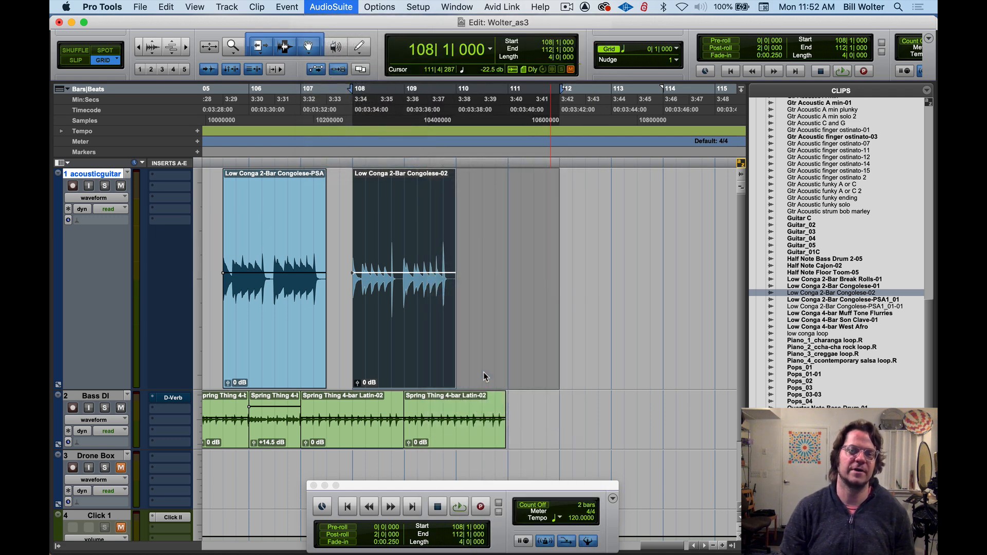
pyautogui.moveTo(633, 67); pyautogui.dragTo(576, 162)
pyautogui.click(530, 308)
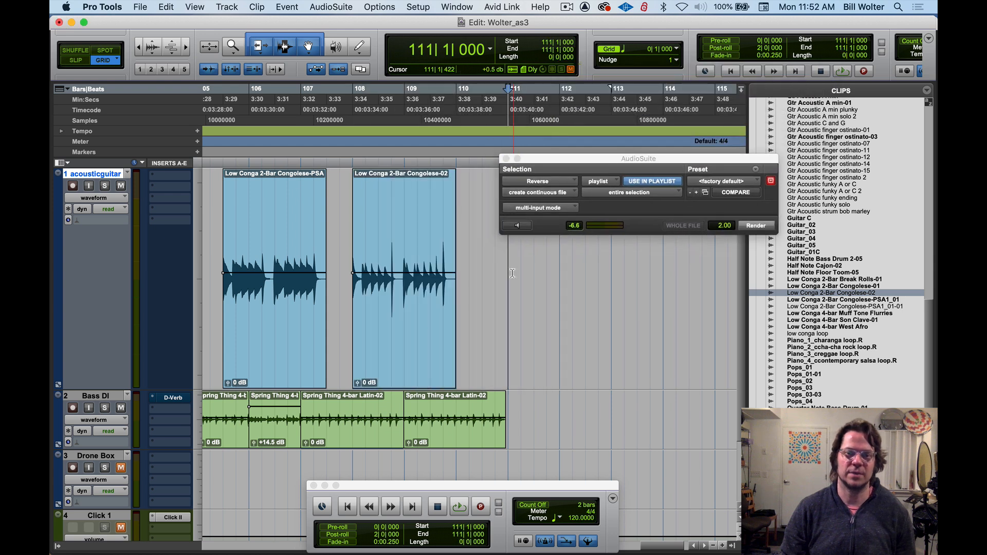
pyautogui.click(419, 360)
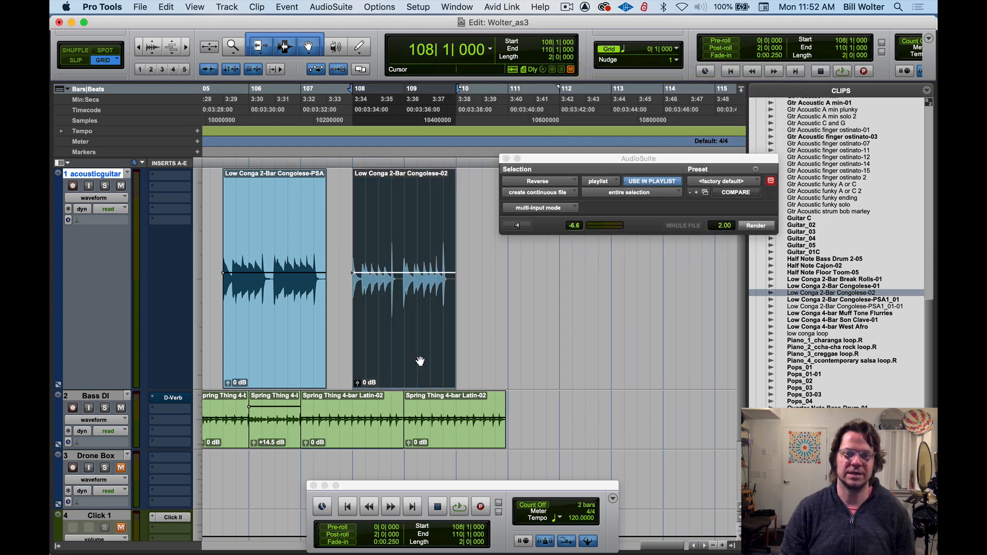
pyautogui.click(514, 226)
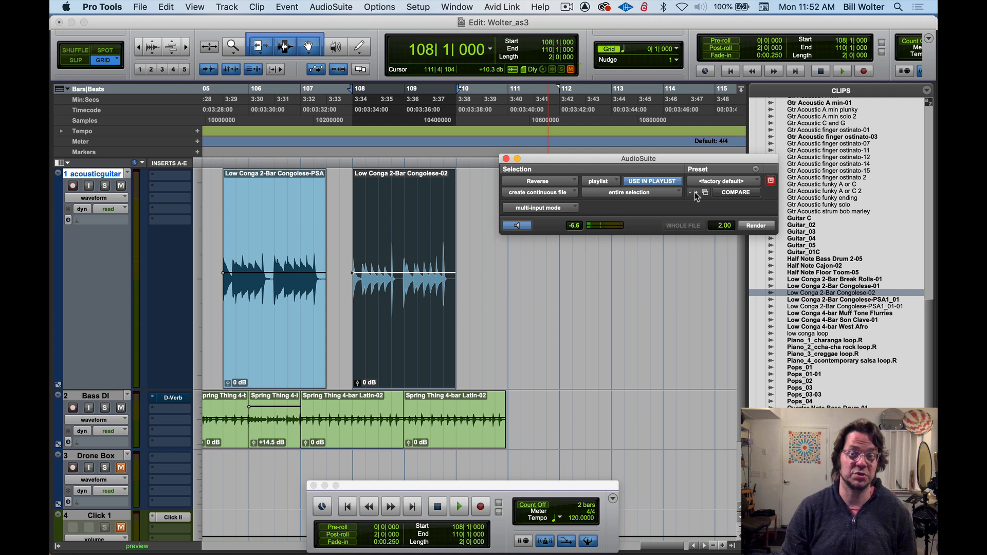
# Render Reverse onto the Low Conga clip at bar 108 and play back the result
pyautogui.click(752, 227)
pyautogui.press('space')
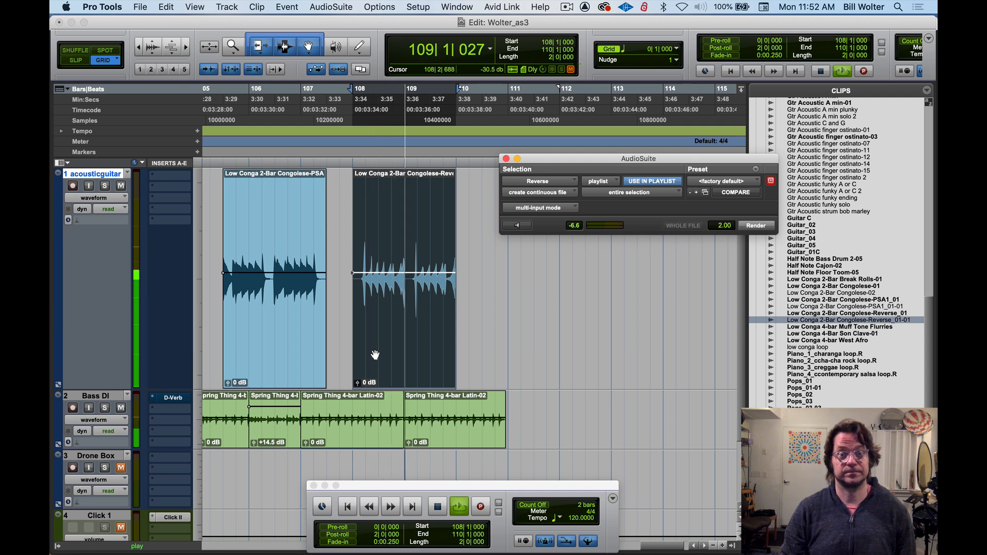
pyautogui.click(438, 507)
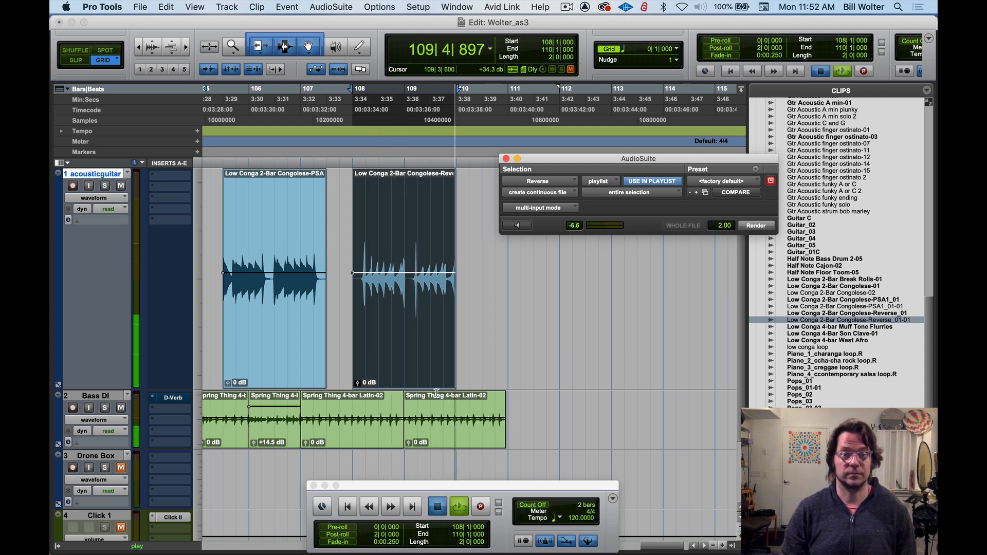
# Move the reversed conga clip to bar 109, render Reverse onto the Bass DI clip below it and play both
pyautogui.moveTo(432, 376); pyautogui.dragTo(478, 374)
pyautogui.click(465, 436)
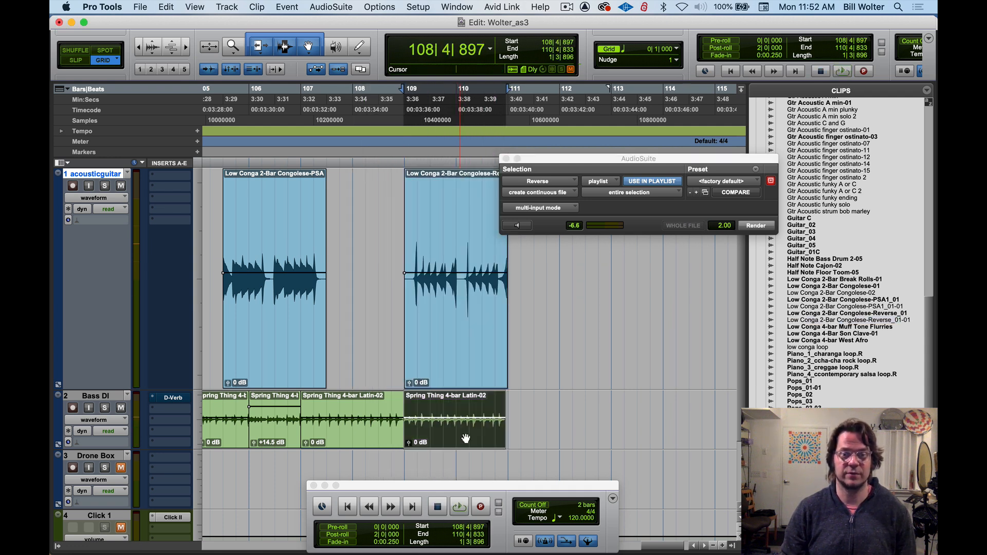
pyautogui.click(753, 227)
pyautogui.press('space')
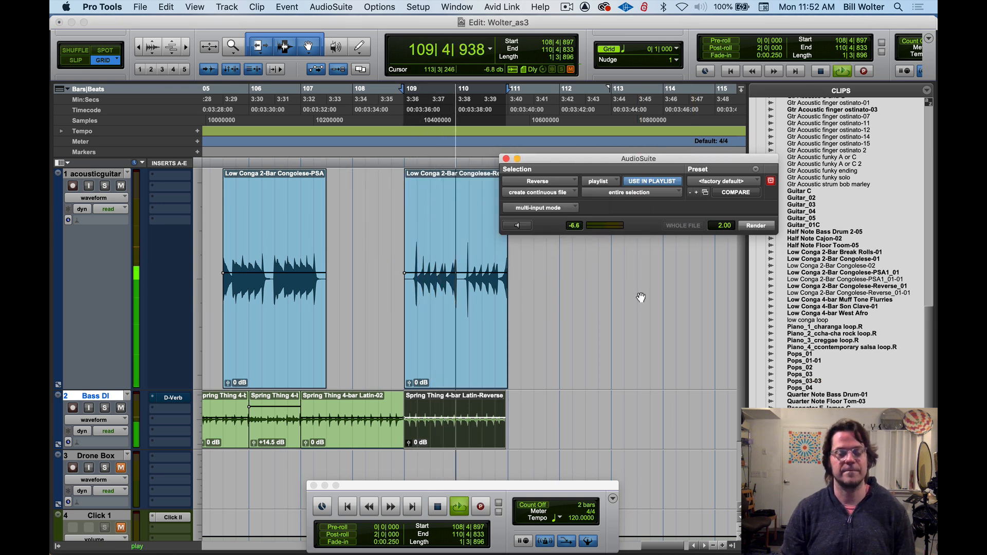
pyautogui.press('space')
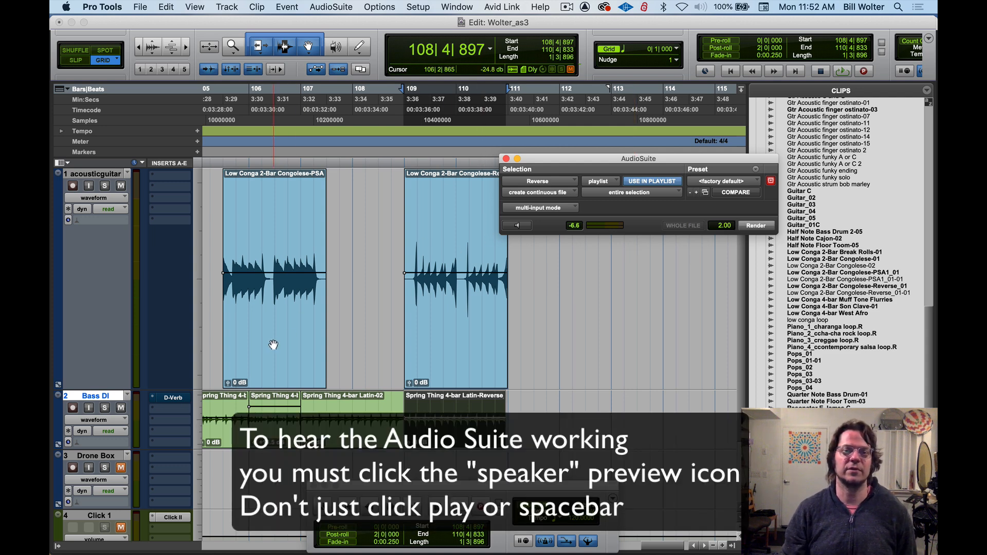
# Undo the Bass DI reverse and clip move, try the reversed conga clip at bar 112, and undo back to the unreversed clip
pyautogui.press('super+z')
pyautogui.press('super+z')
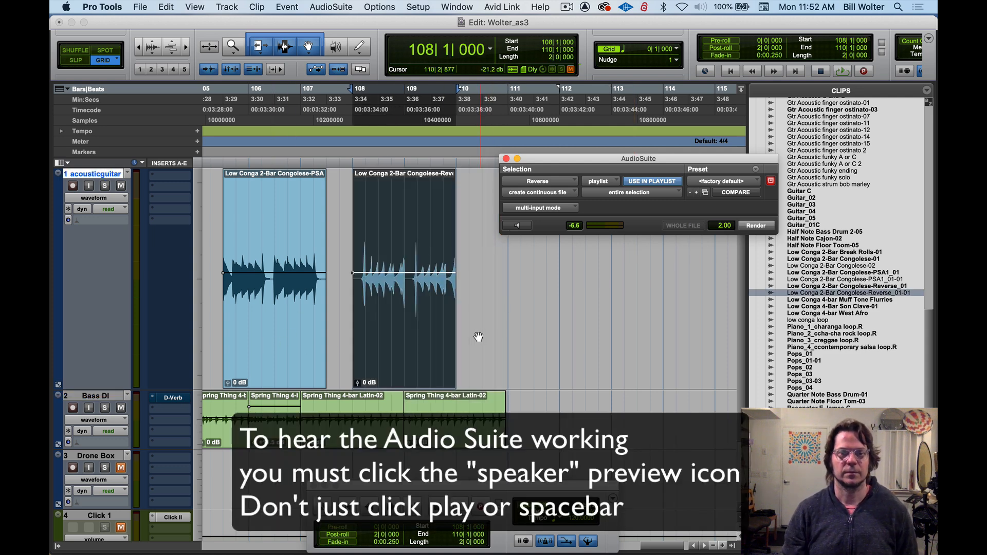
pyautogui.moveTo(413, 331); pyautogui.dragTo(612, 314)
pyautogui.press('space')
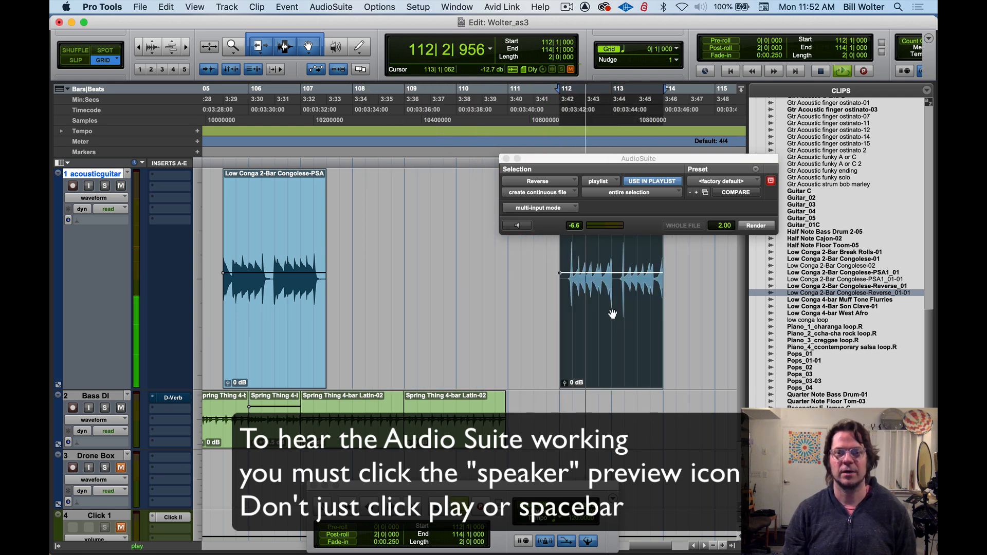
pyautogui.press('super+z')
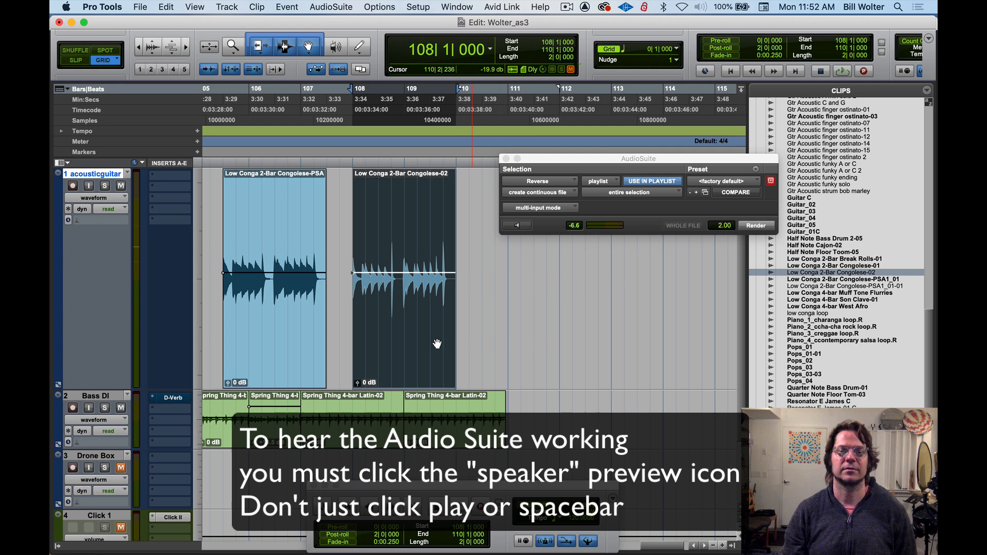
# Move the unreversed Low Conga clip from bar 108 to bar 112 and preview Reverse on it
pyautogui.moveTo(437, 346); pyautogui.dragTo(635, 329)
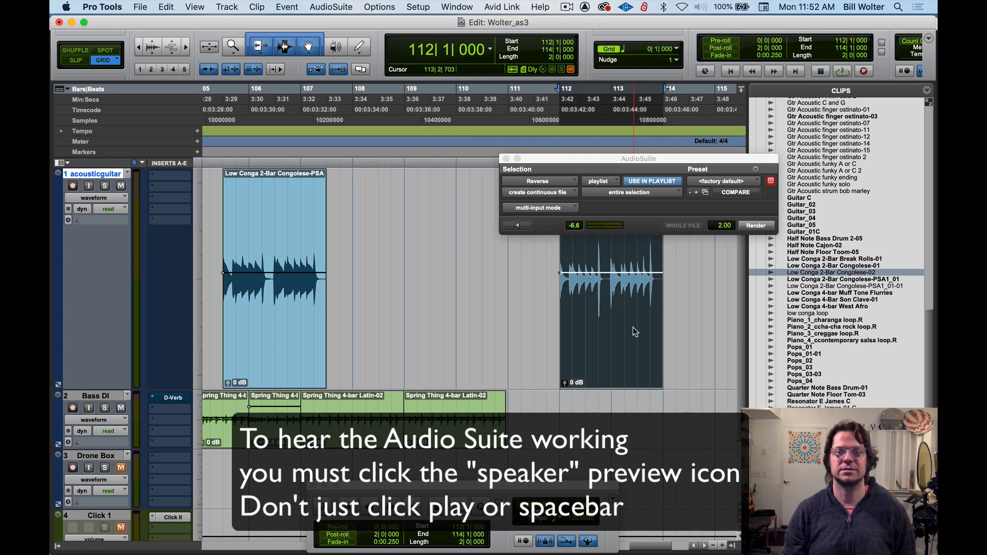
pyautogui.press('space')
pyautogui.click(519, 227)
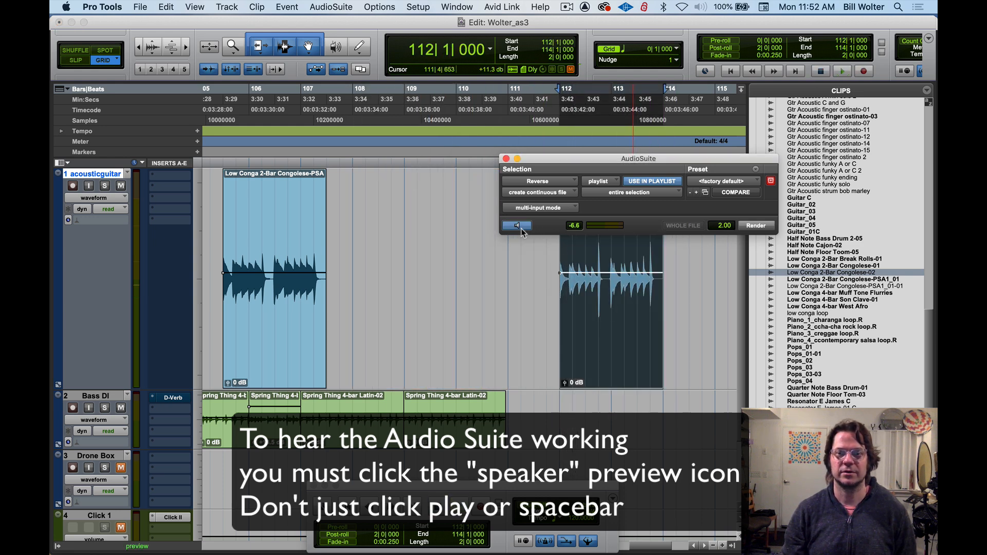
pyautogui.click(520, 227)
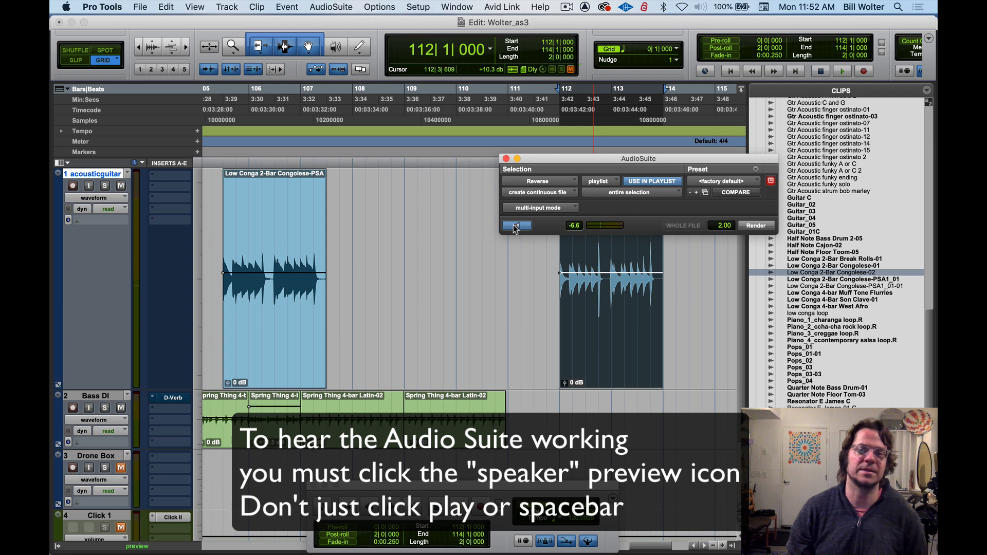